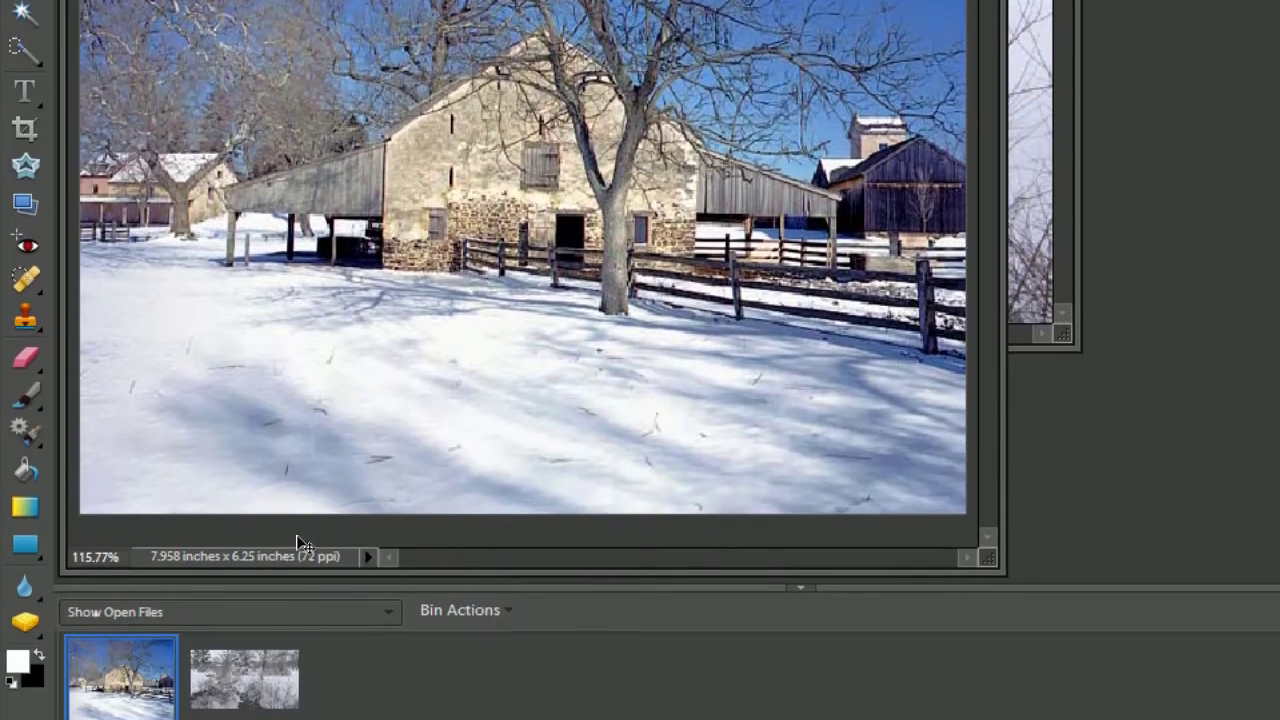
Bring the horse barn photo to the front and duplicate its Background layer as Layer 1
left_click(248, 697)
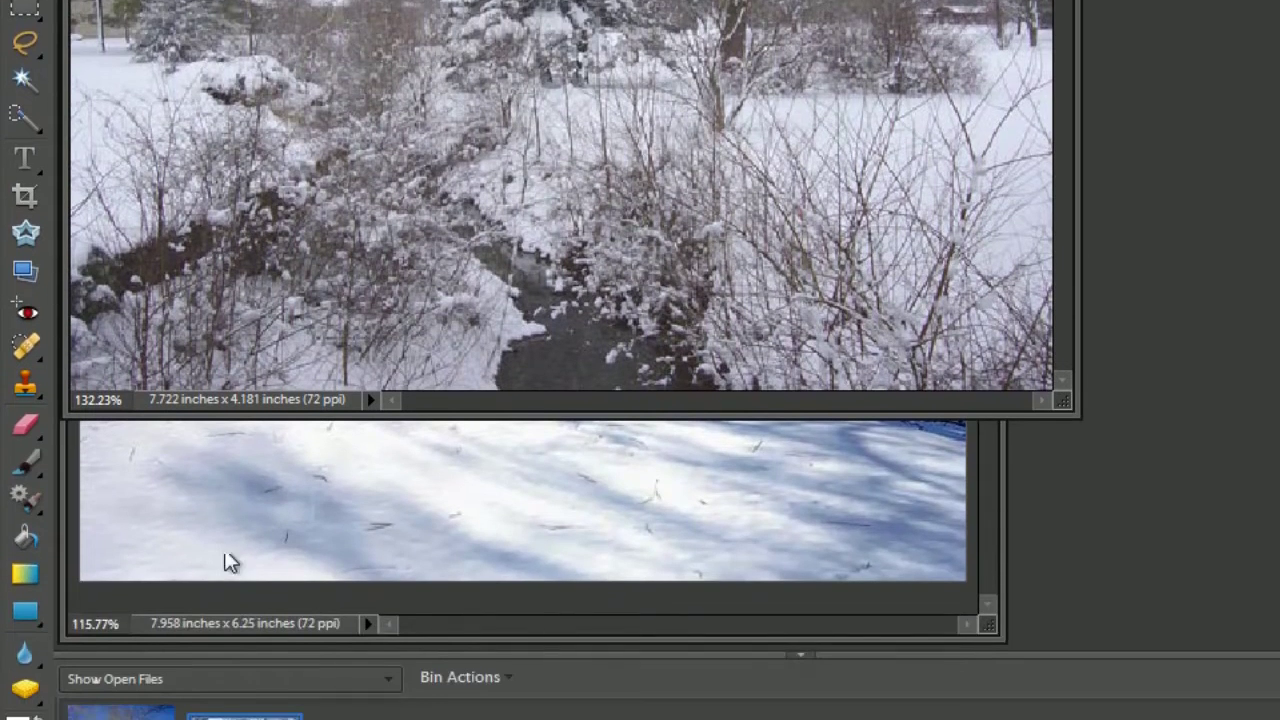
left_click(150, 596)
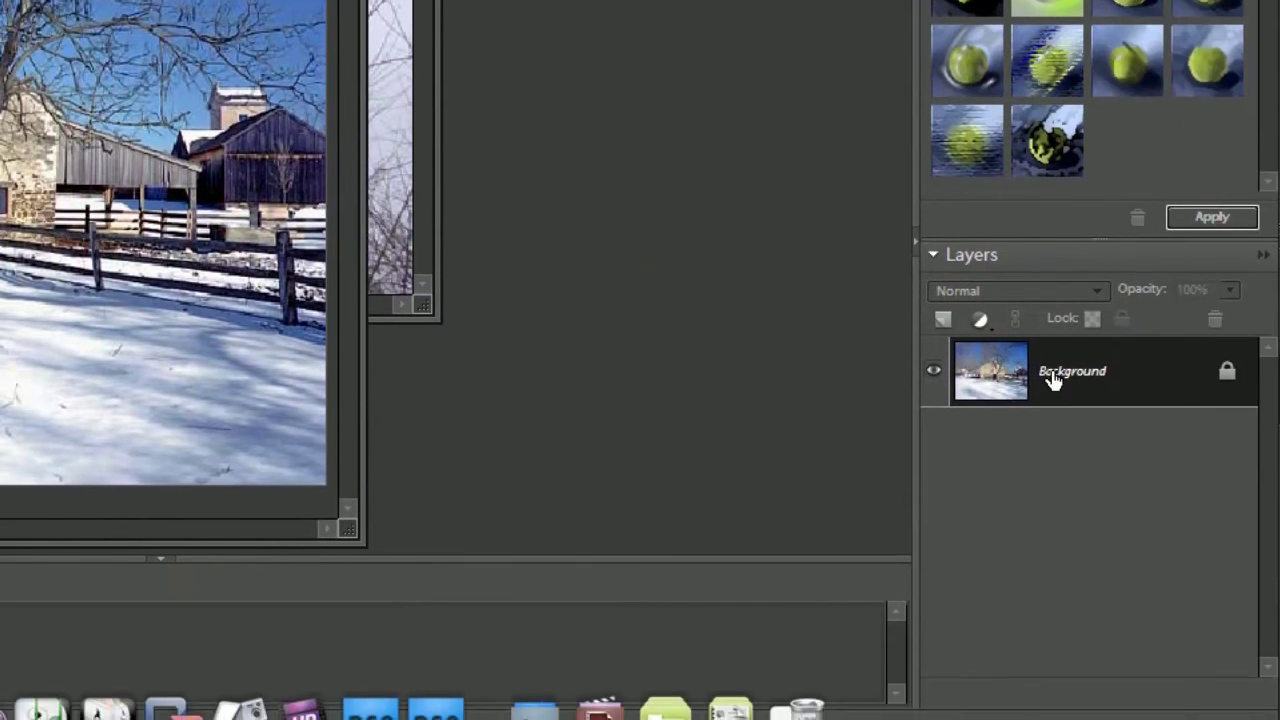
key("ctrl+j")
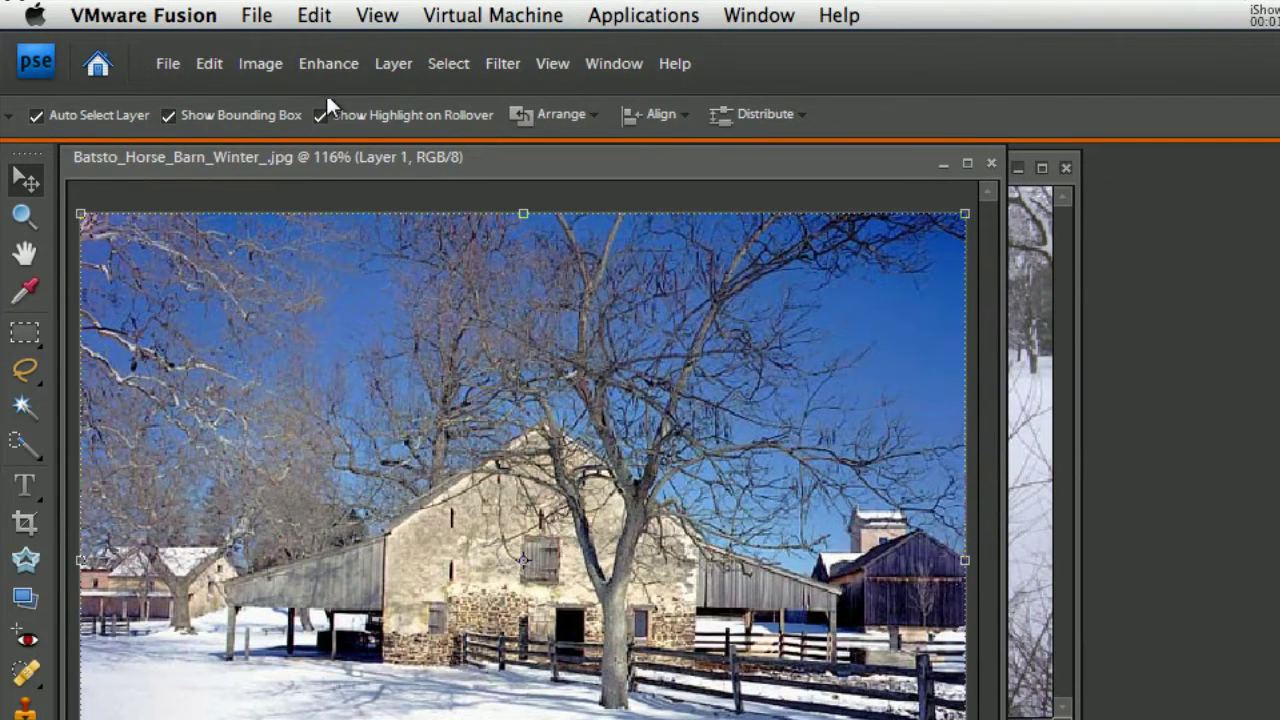
Browse the Filter > Adjustments submenu
left_click(322, 70)
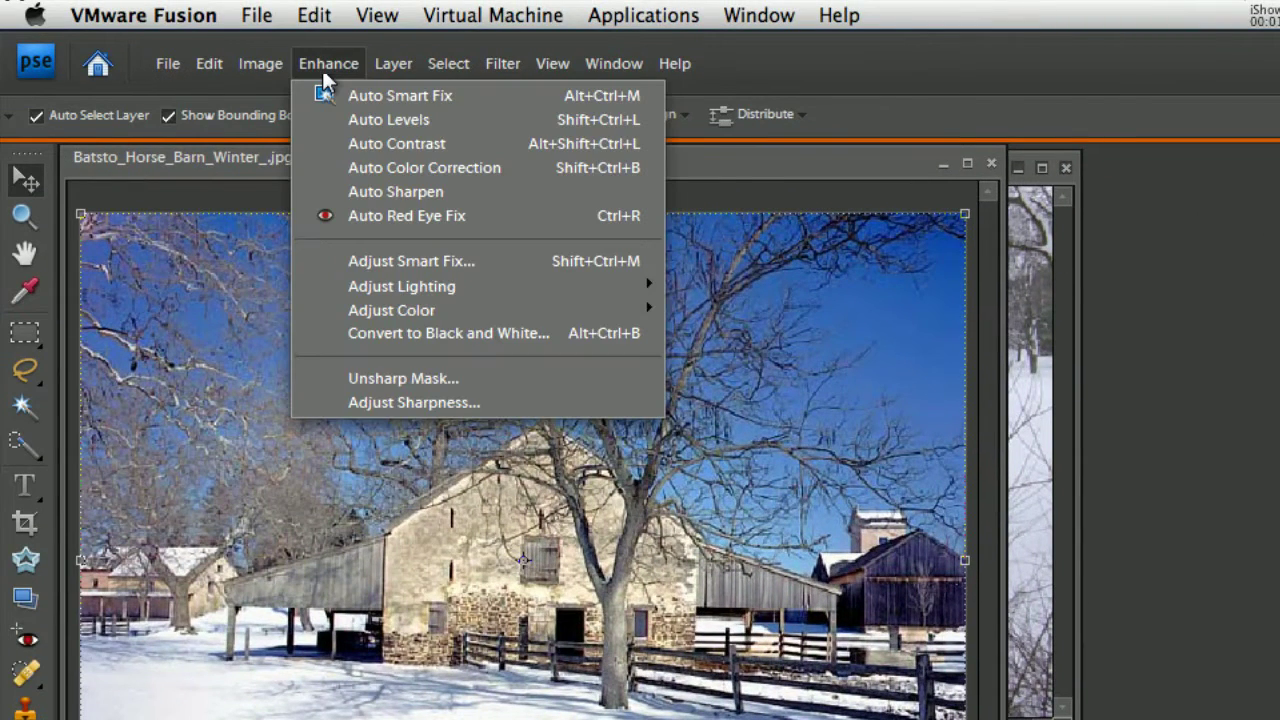
mouse_move(507, 63)
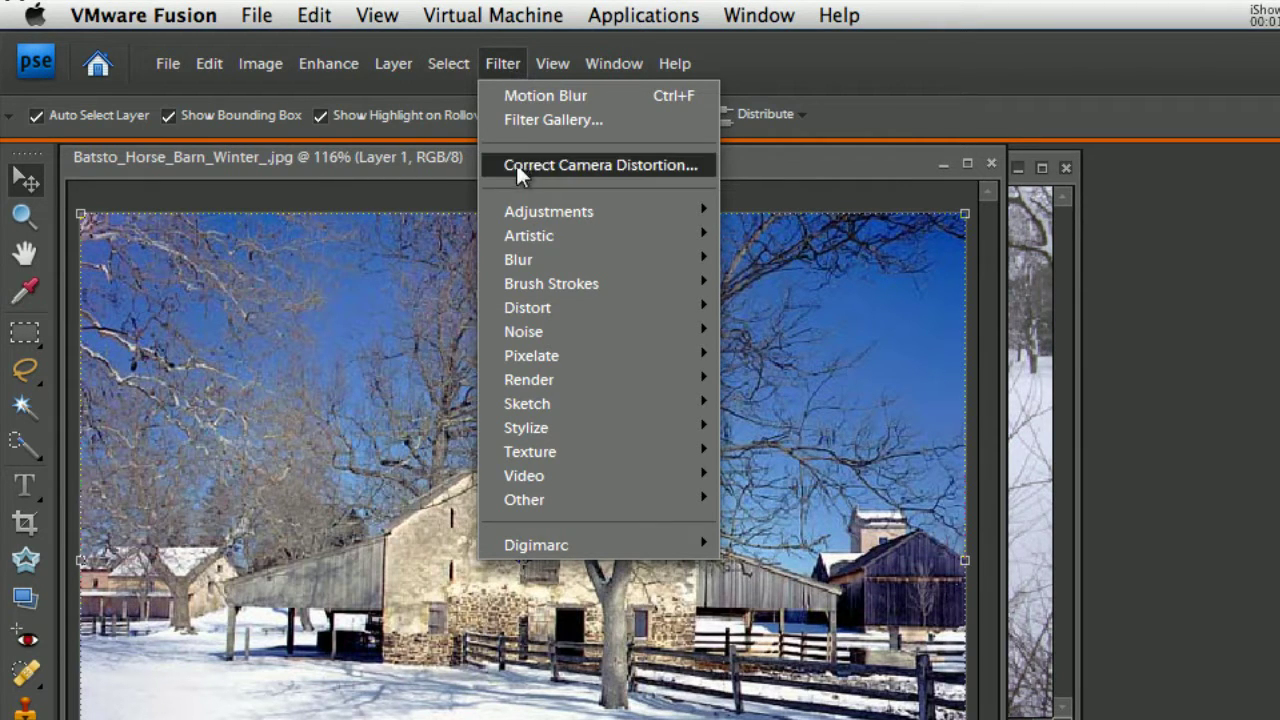
mouse_move(517, 206)
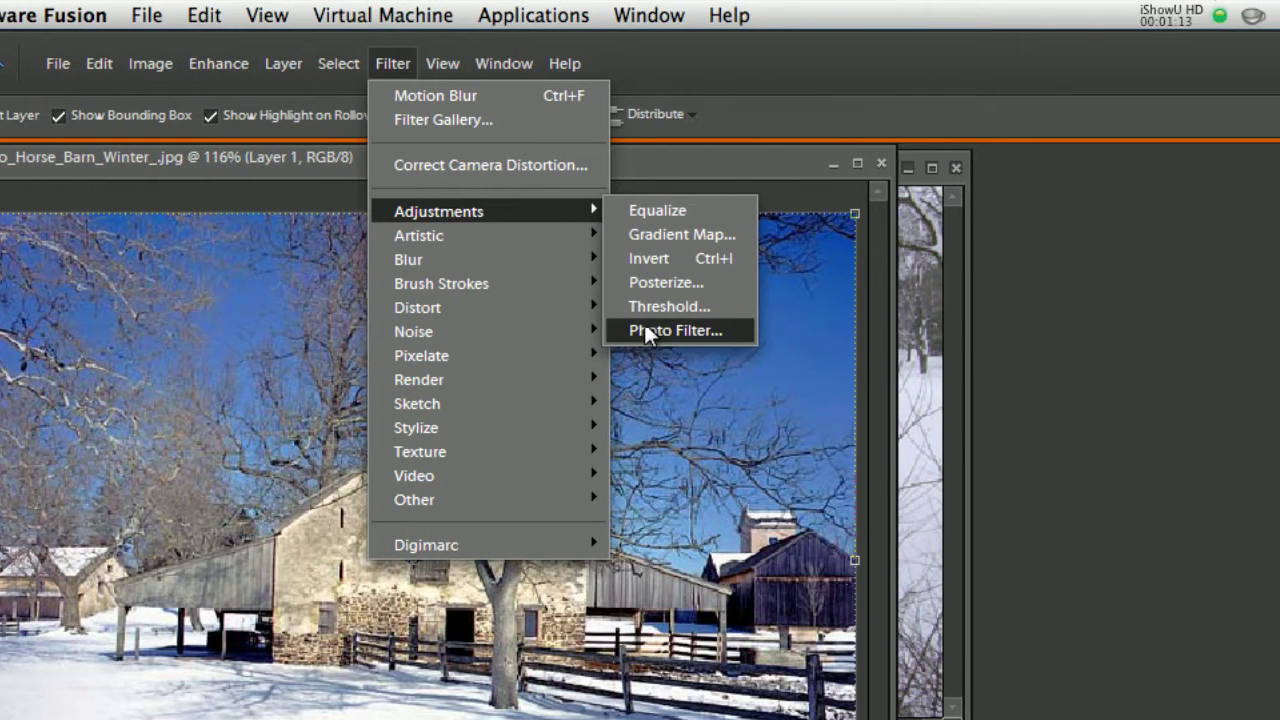
Apply a Sepia Photo Filter to Layer 1 with Density set to 69%
left_click(651, 329)
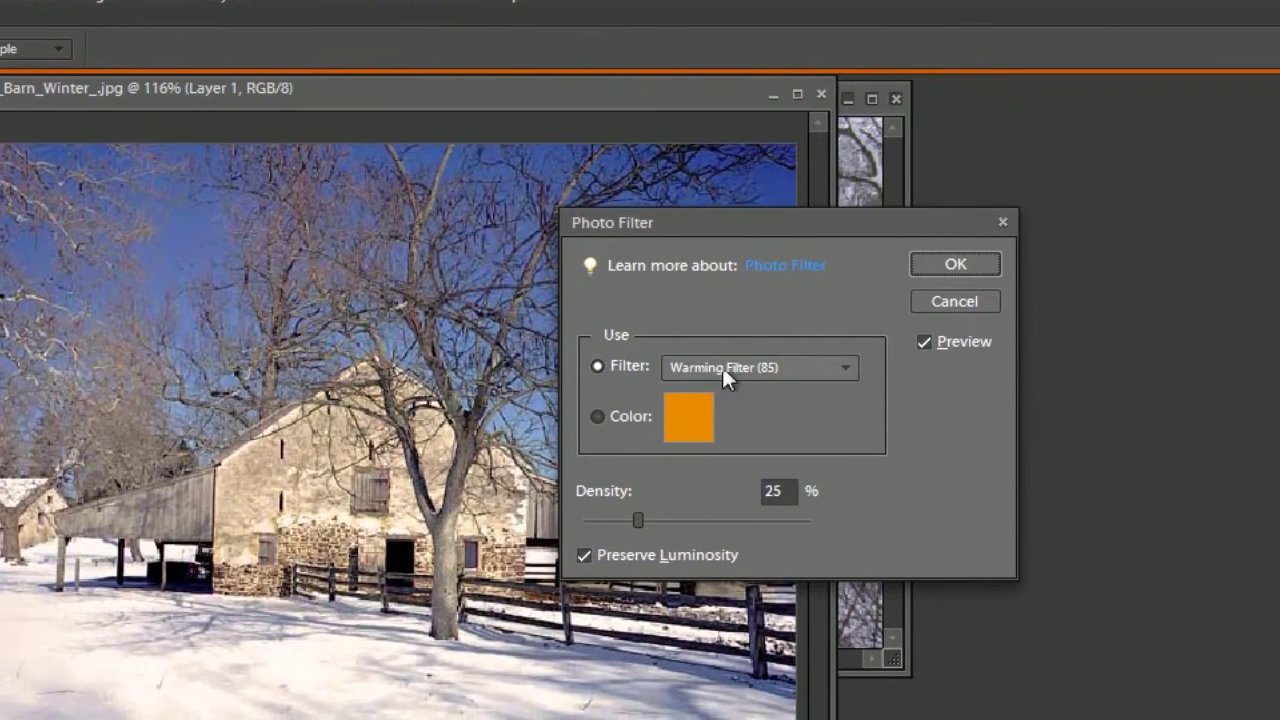
left_click(842, 367)
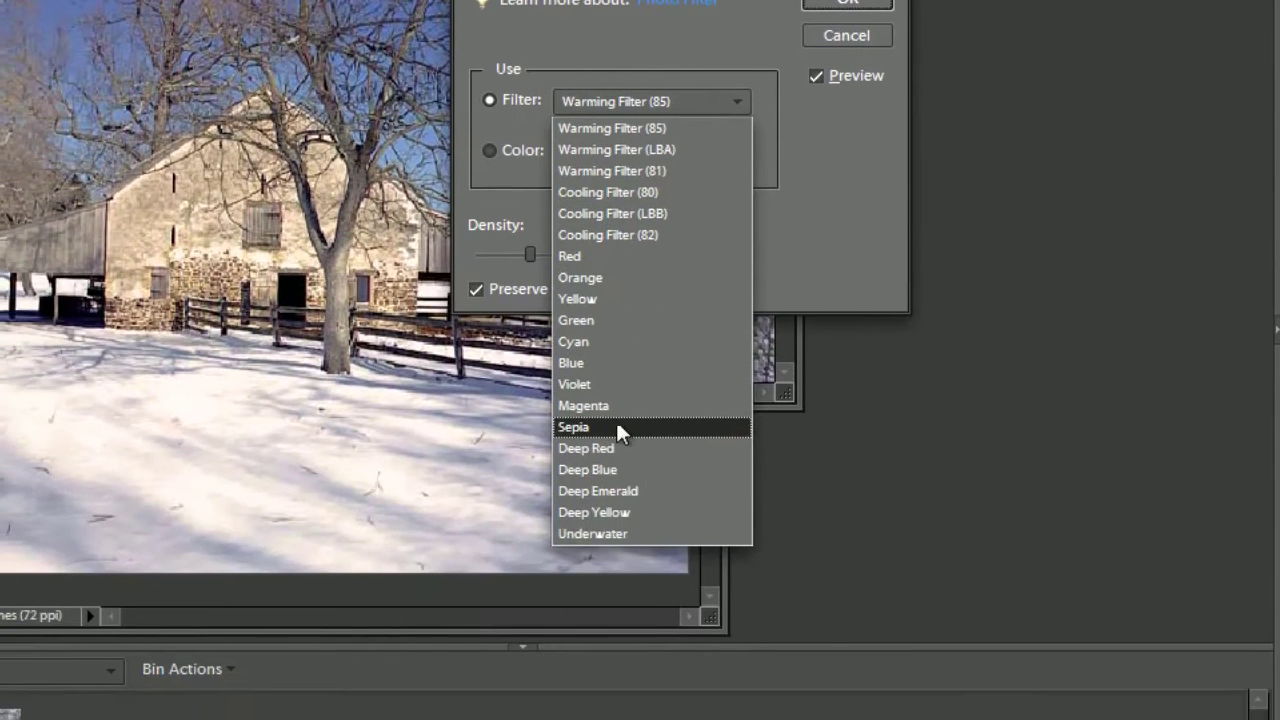
left_click(537, 664)
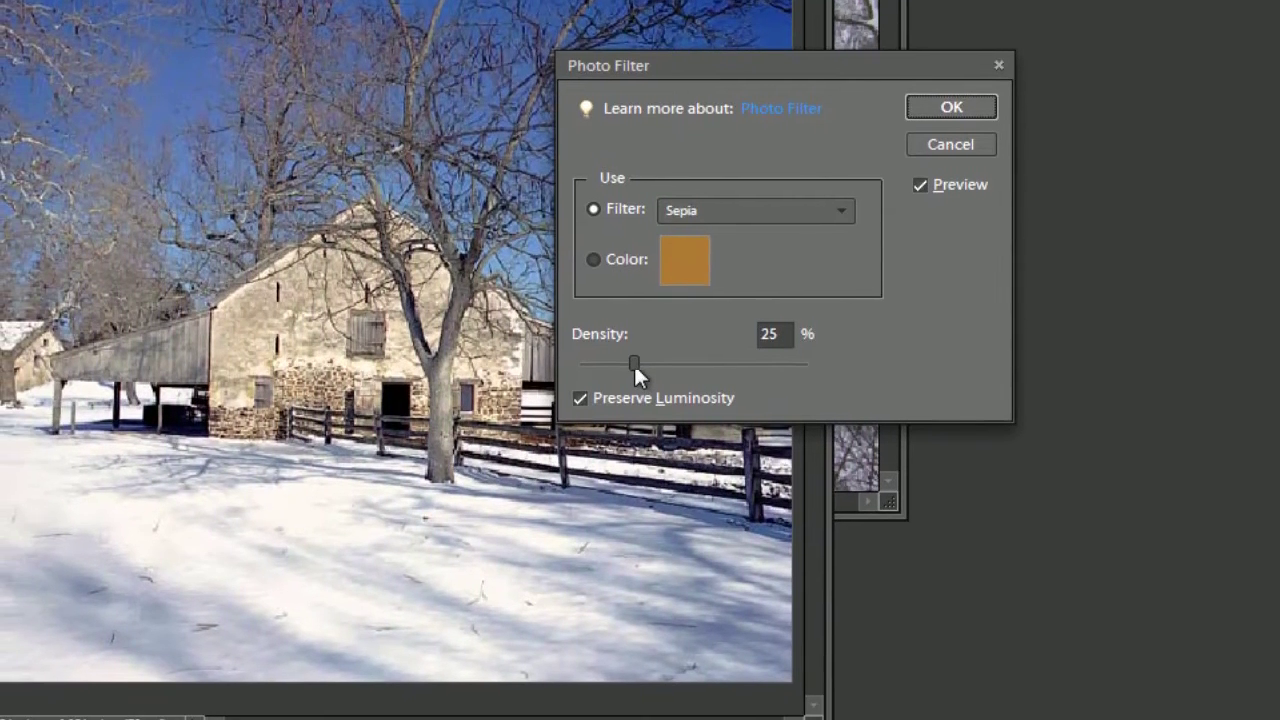
left_click(634, 363)
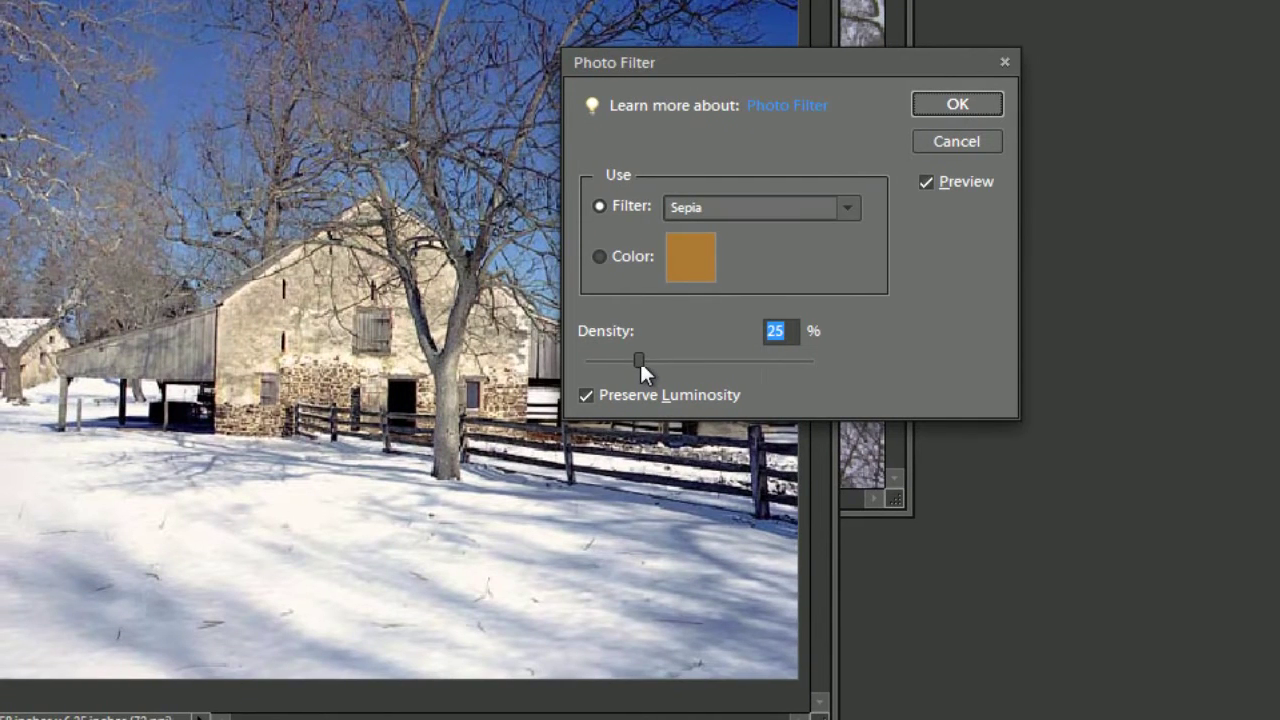
left_click_drag(661, 365, 710, 367)
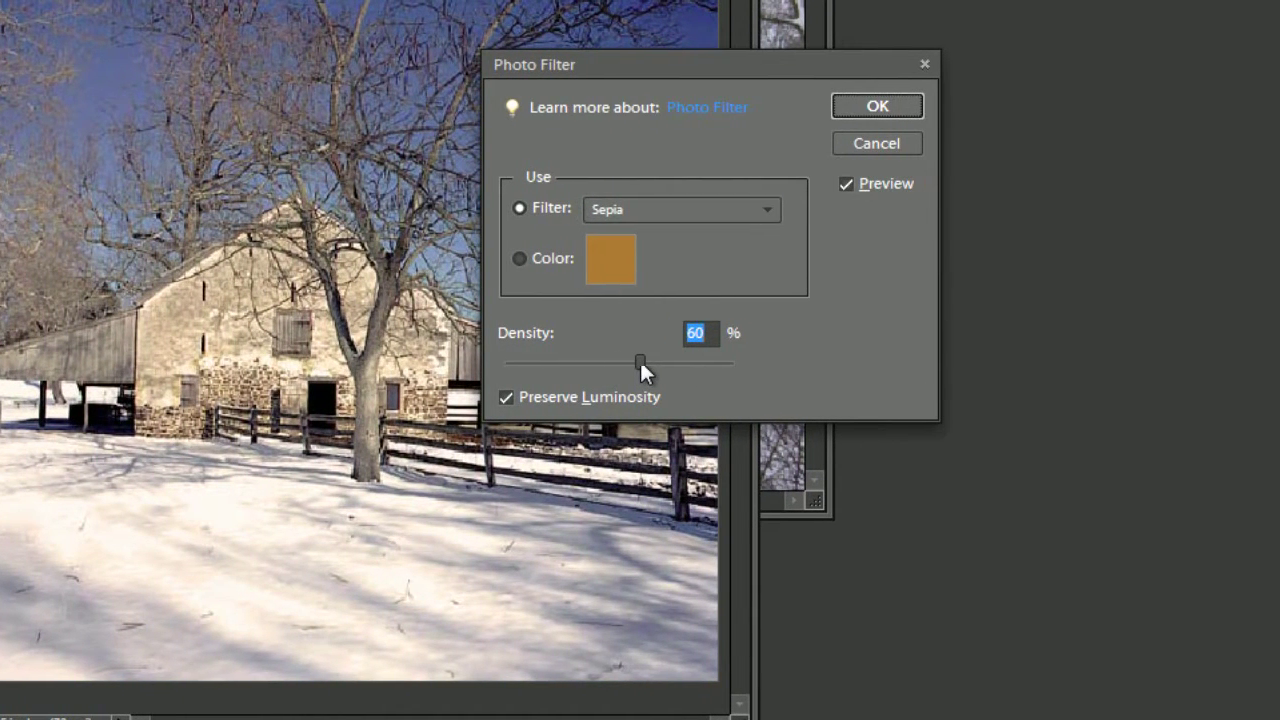
left_click_drag(641, 363, 662, 363)
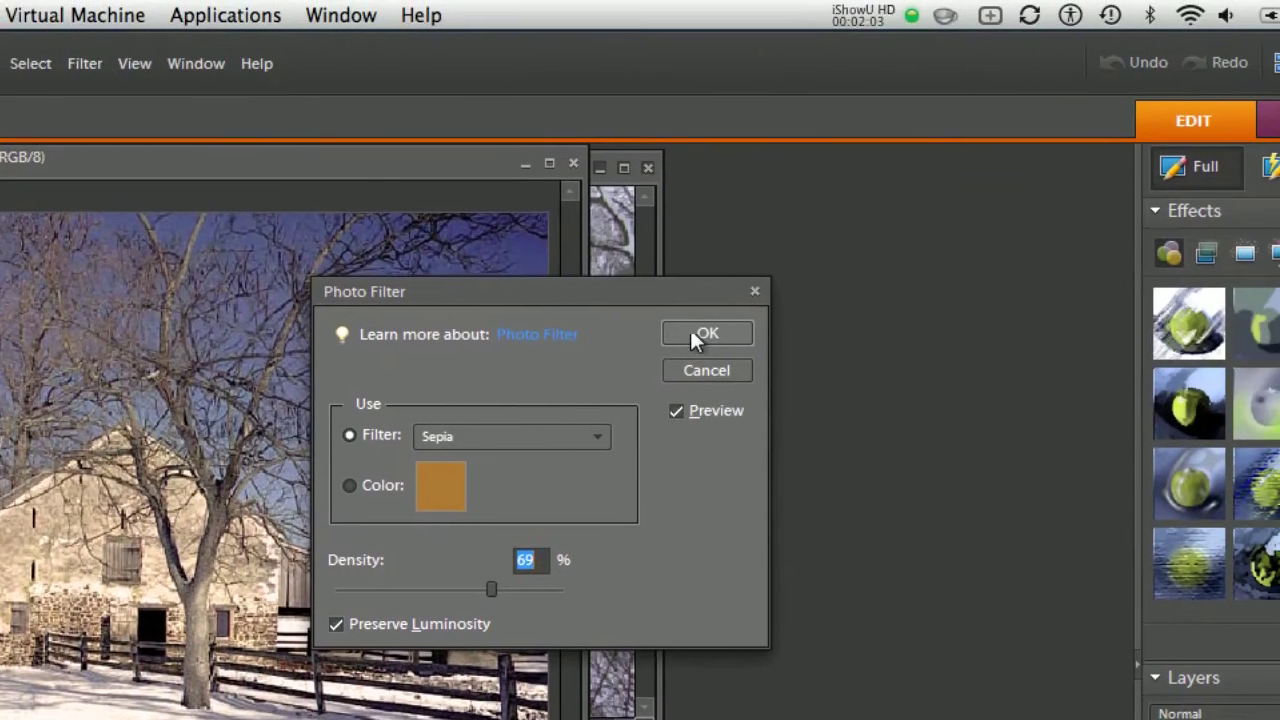
left_click(971, 190)
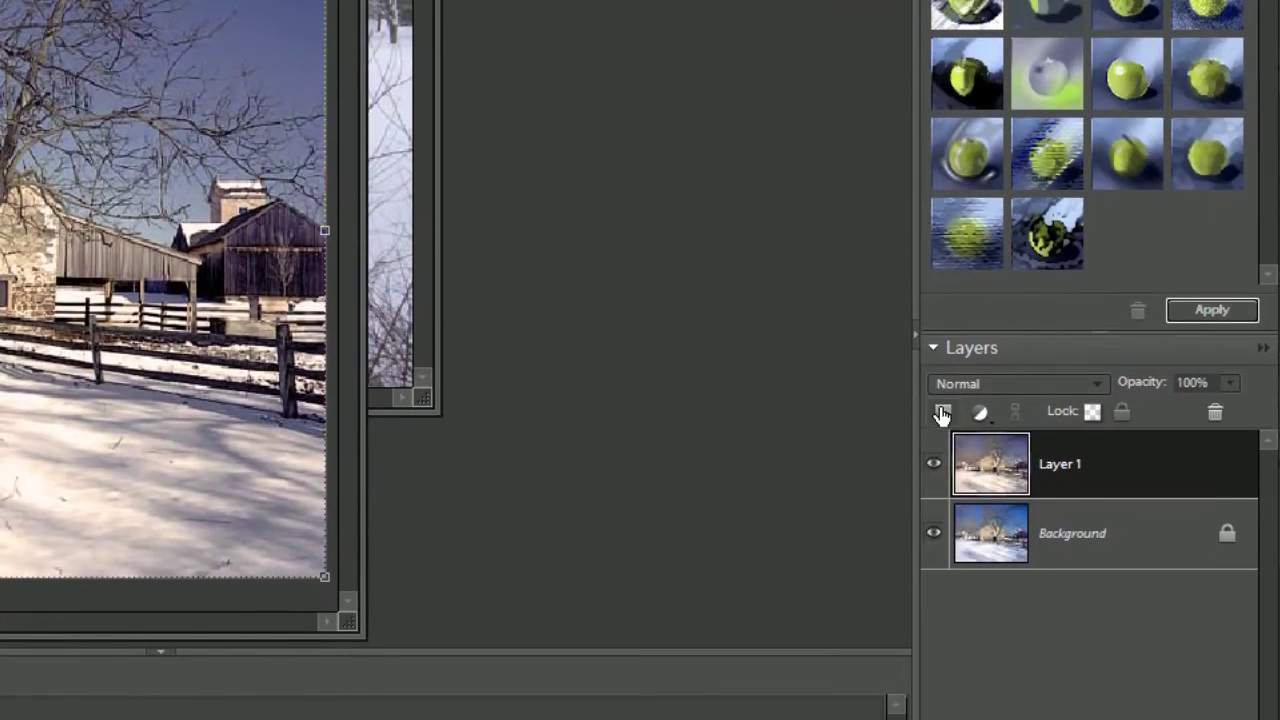
Add a new Layer 2 above Layer 1 and reset the colours so the foreground is black
left_click(942, 413)
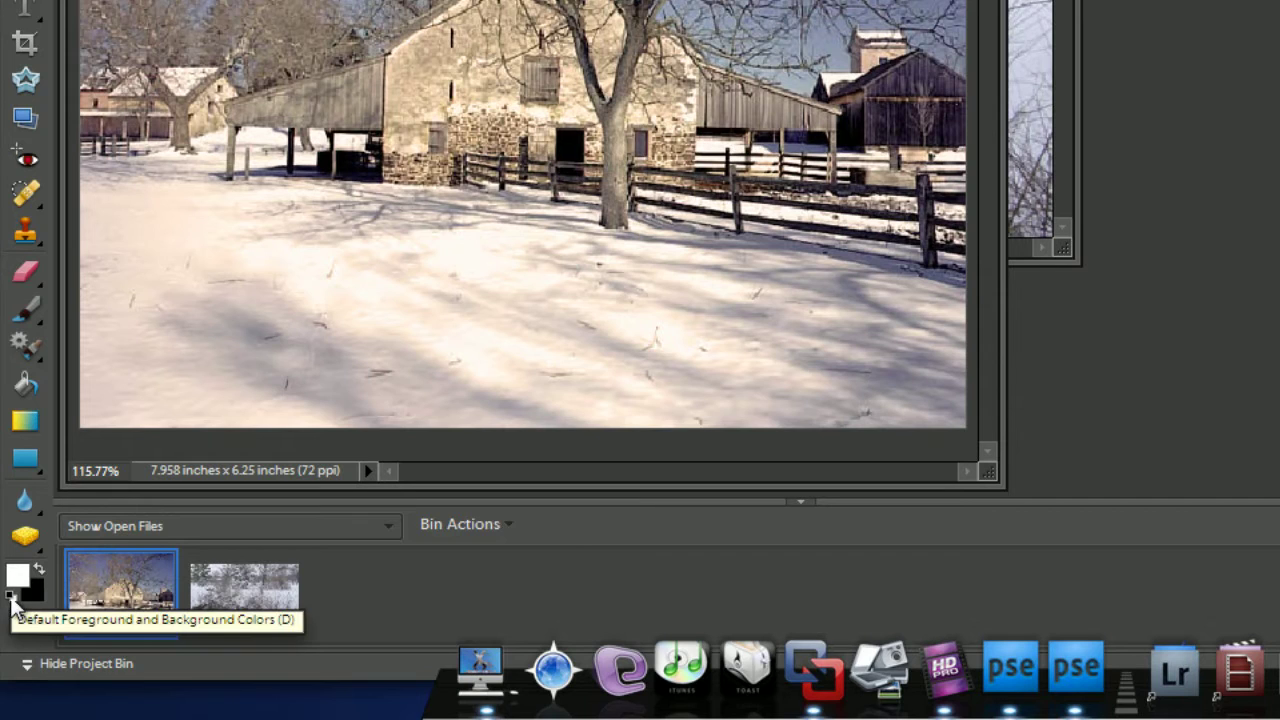
left_click(11, 598)
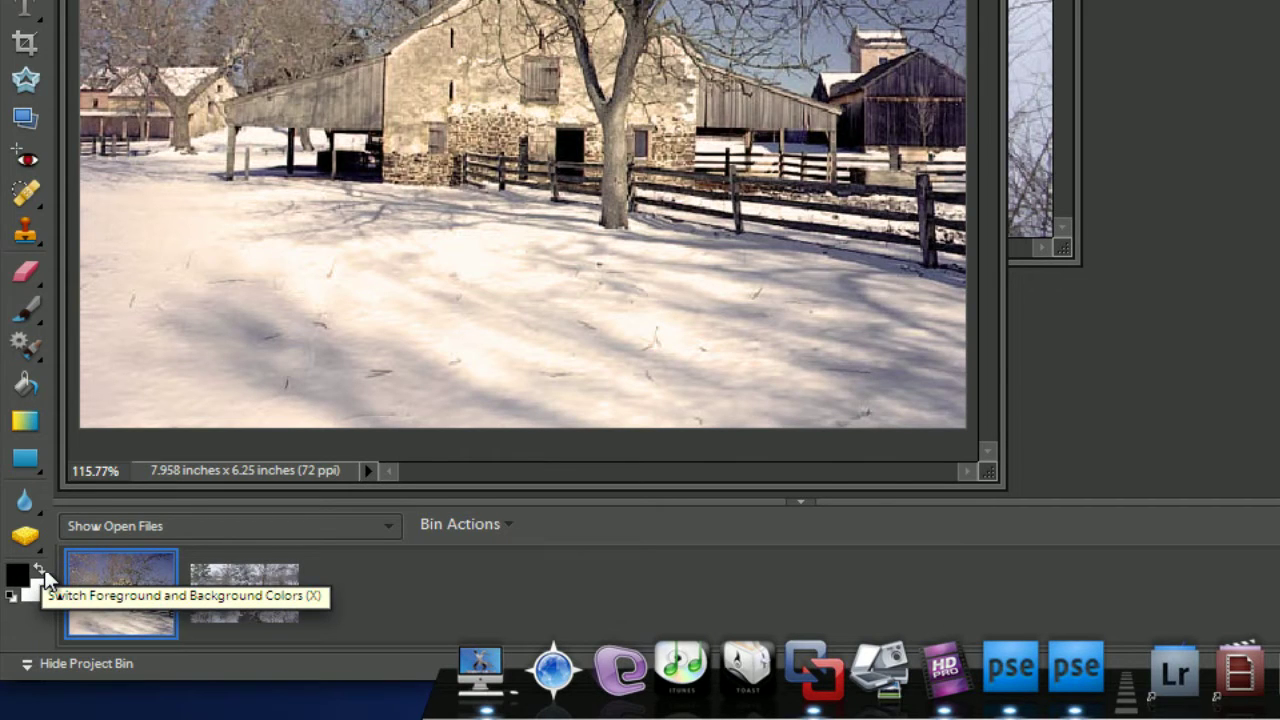
left_click(40, 570)
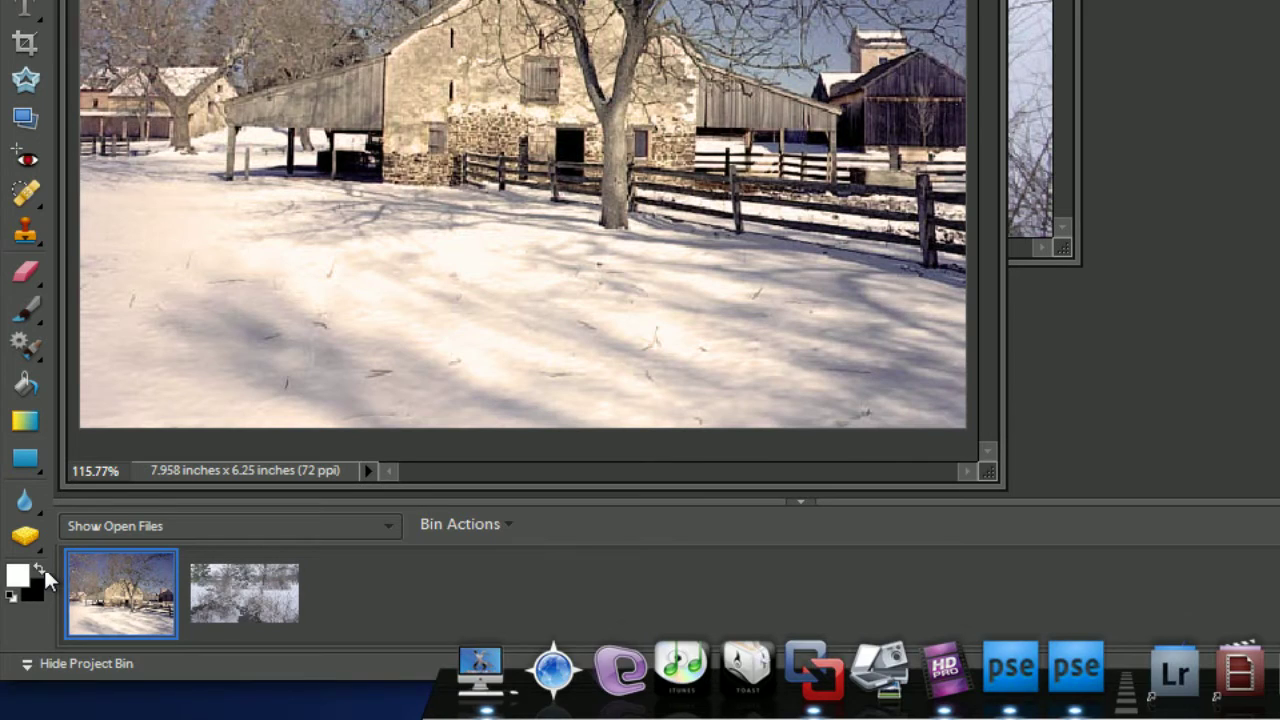
key("x")
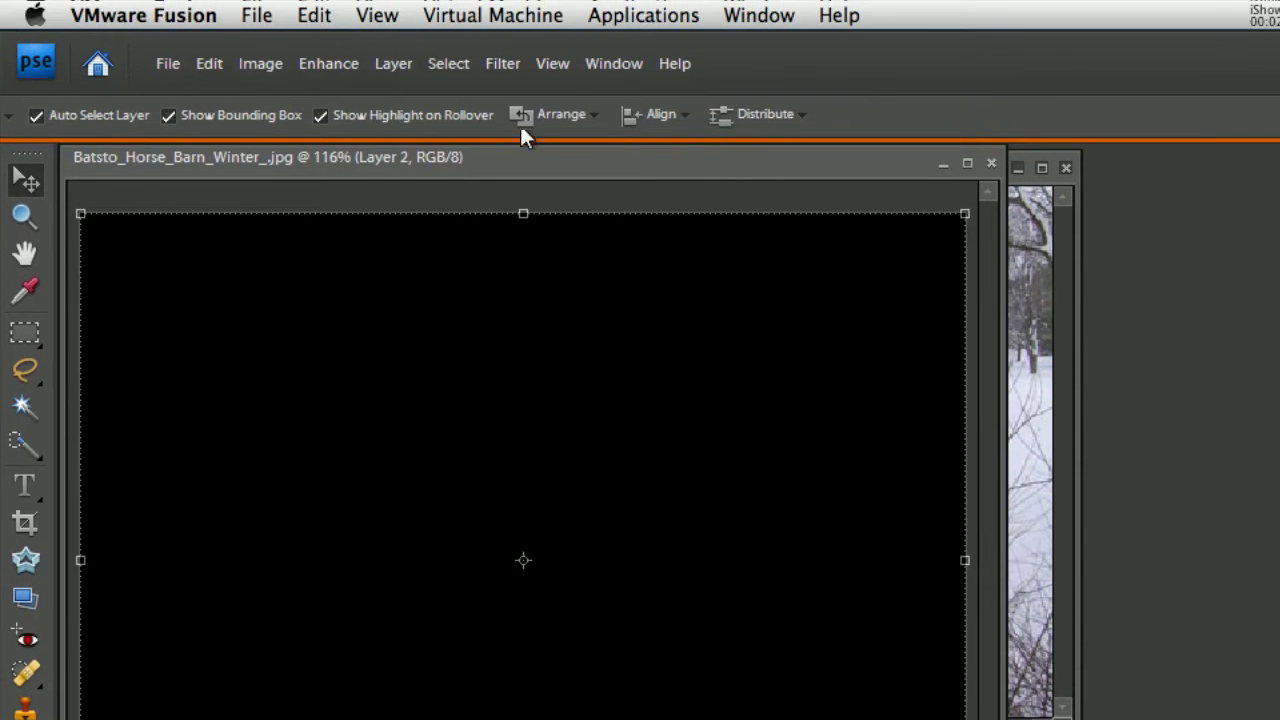
Apply a Grain texture to Layer 2 with Intensity 100, Contrast 0 and Enlarged grain type
left_click(504, 63)
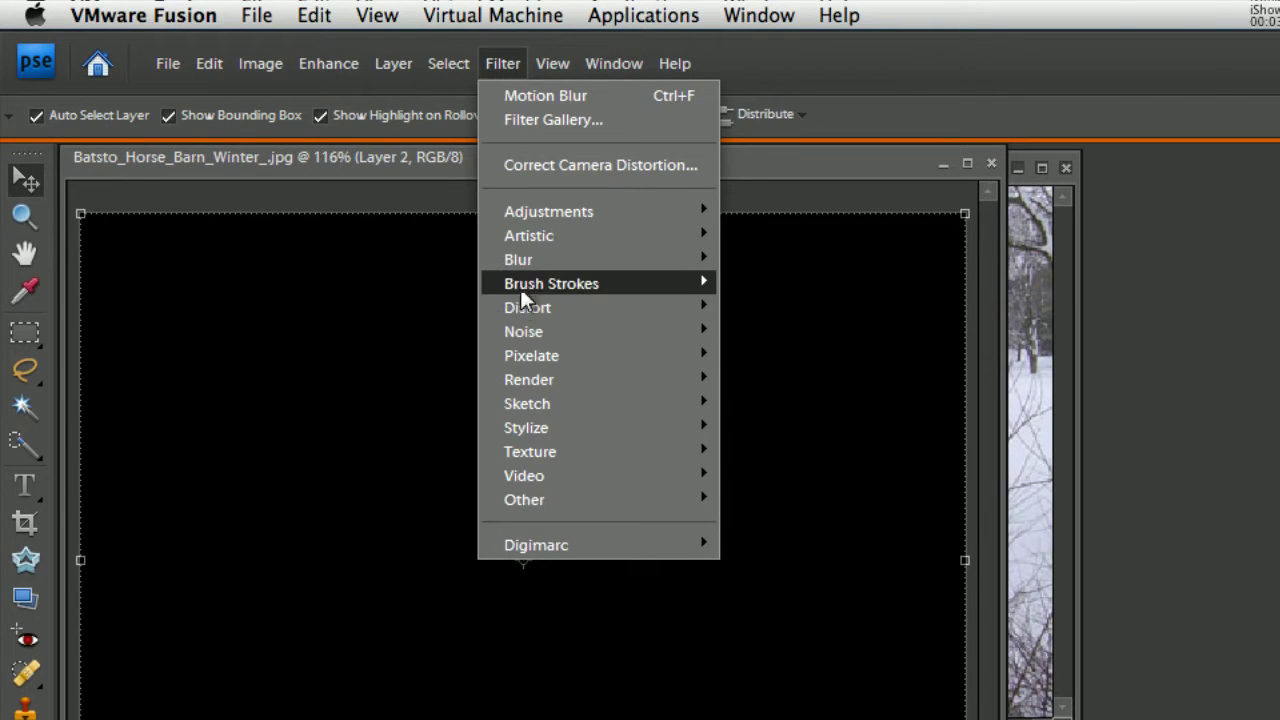
mouse_move(524, 338)
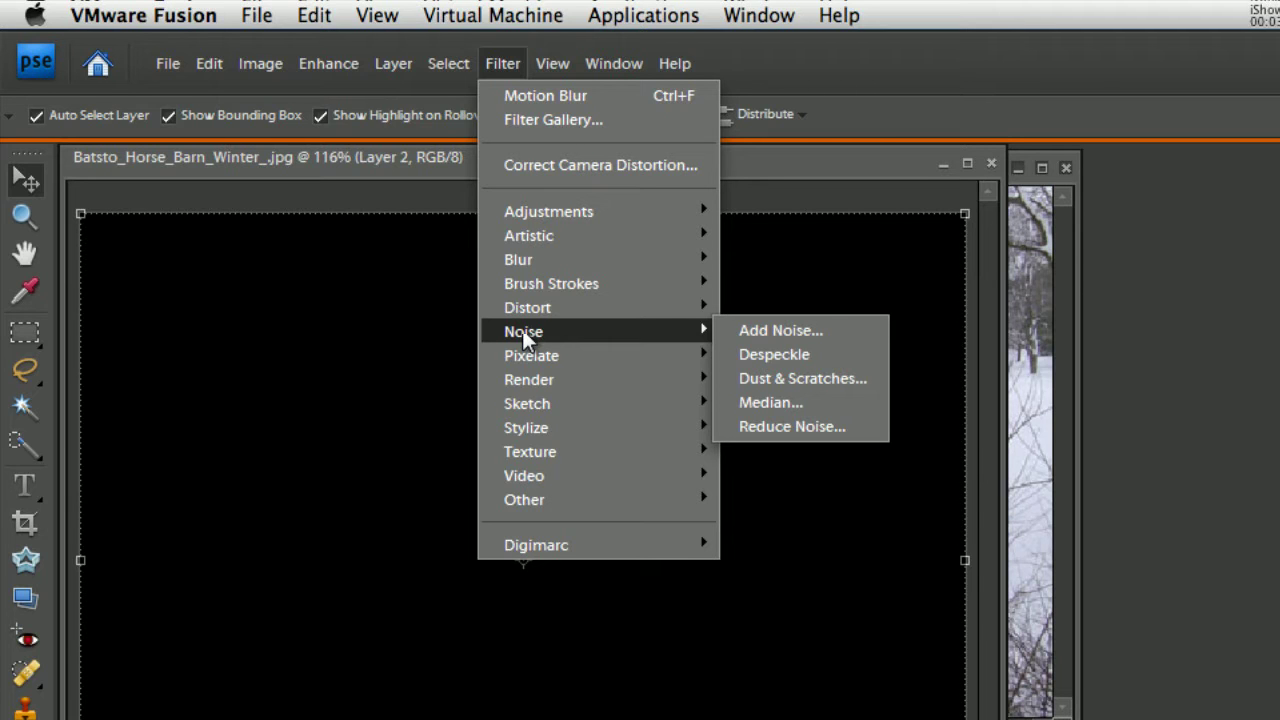
mouse_move(528, 455)
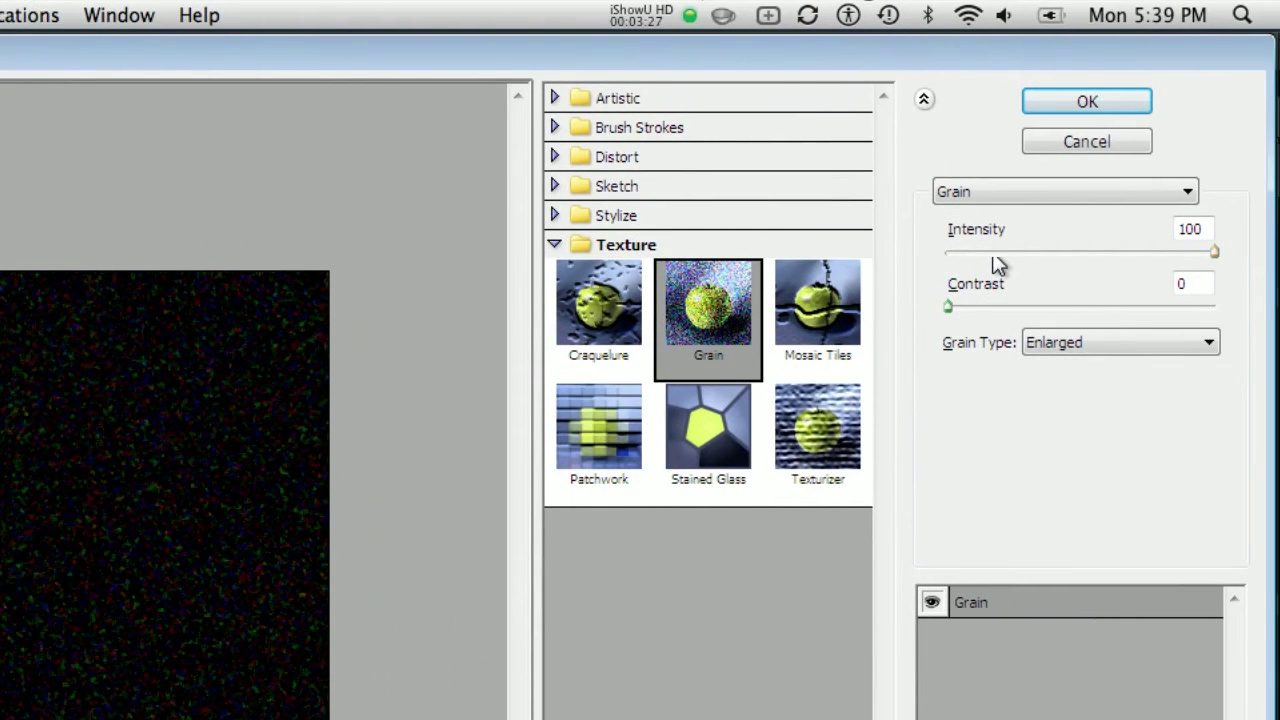
left_click(994, 254)
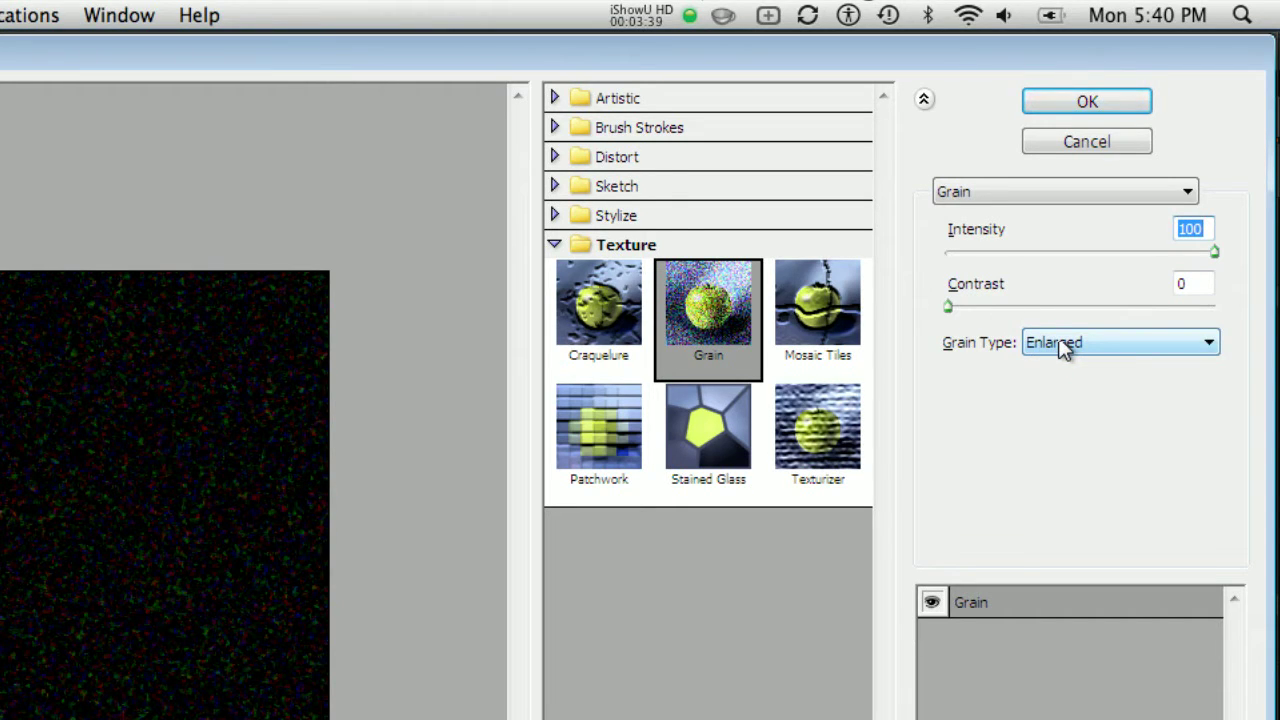
left_click(1088, 103)
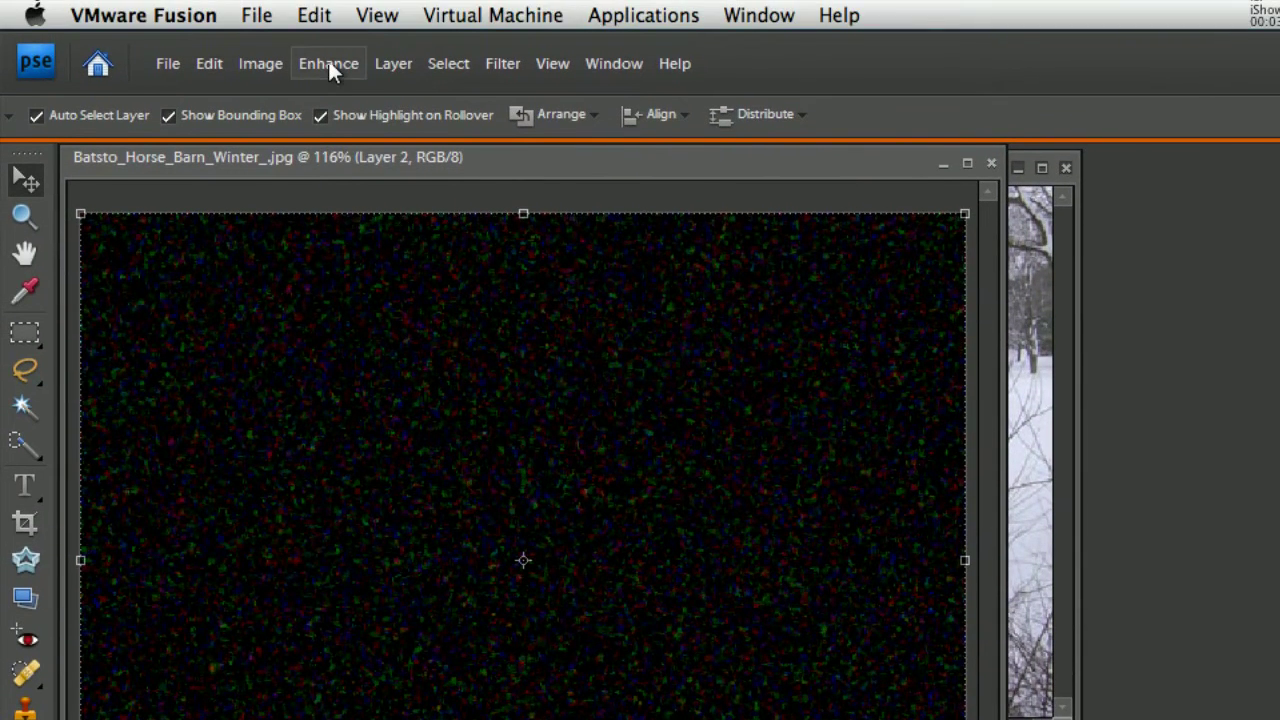
Convert Layer 2's coloured grain to black and white using Convert to Black and White
left_click(329, 65)
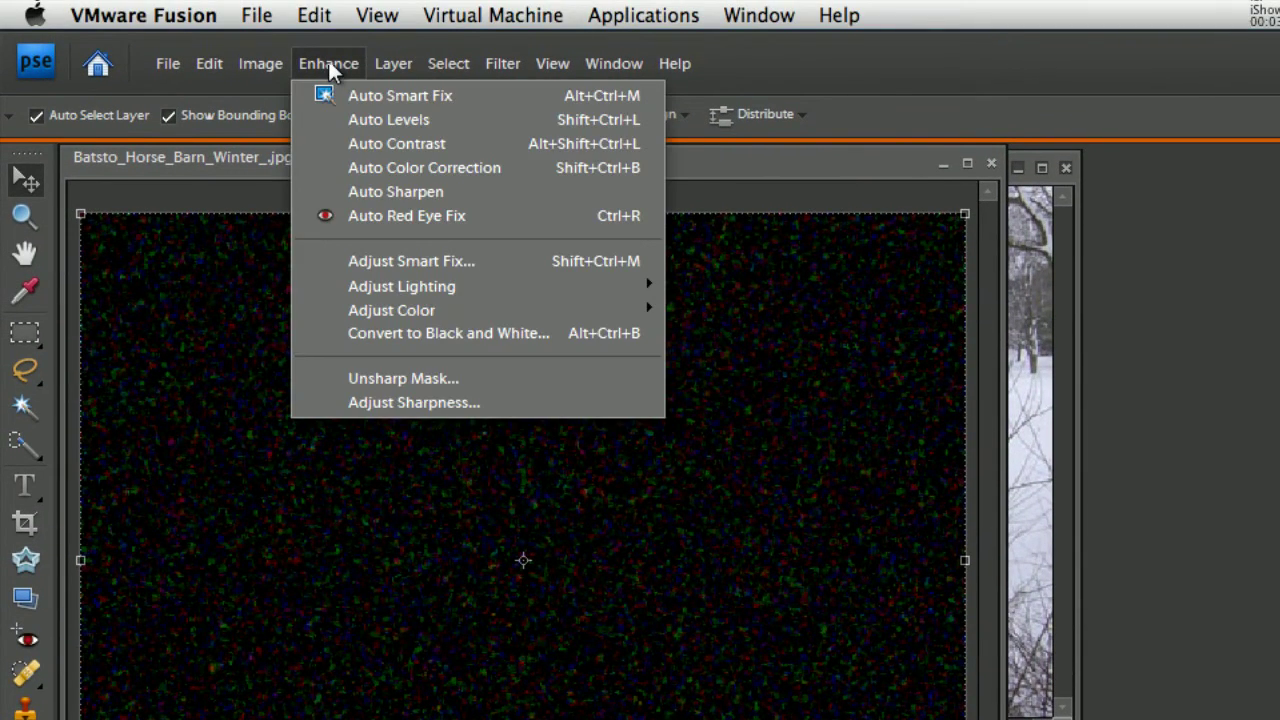
left_click(355, 333)
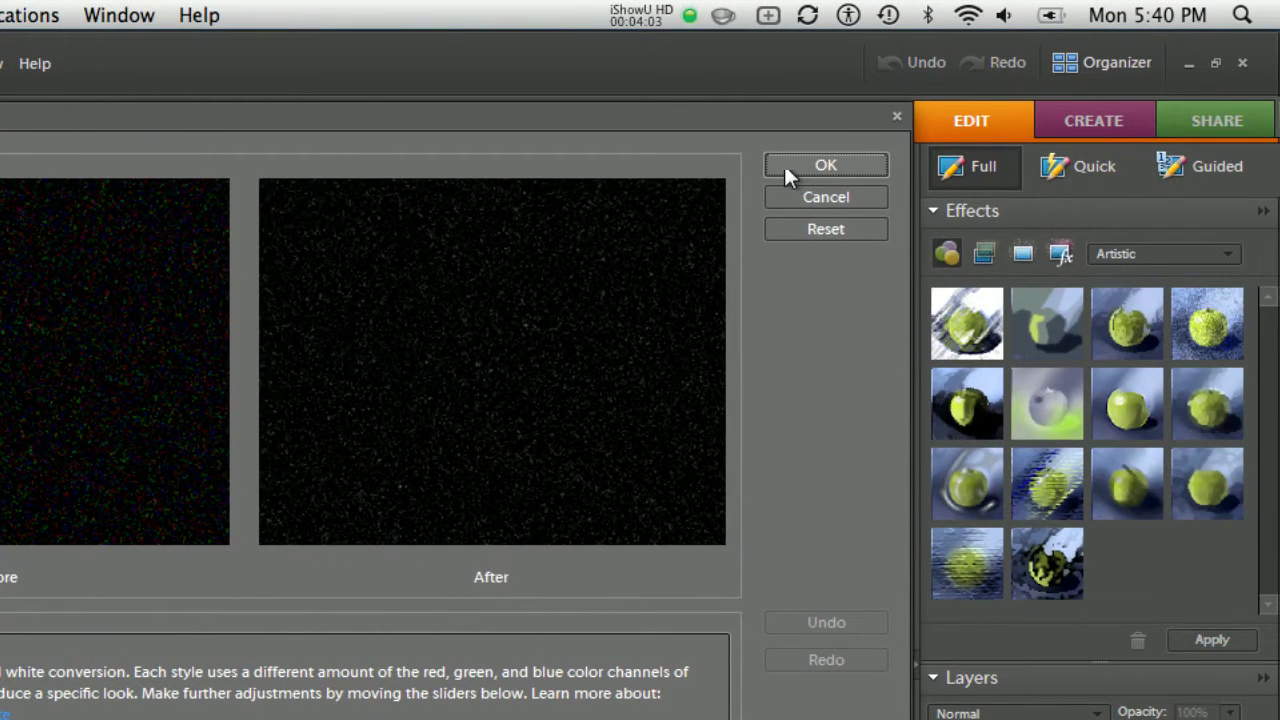
left_click(784, 163)
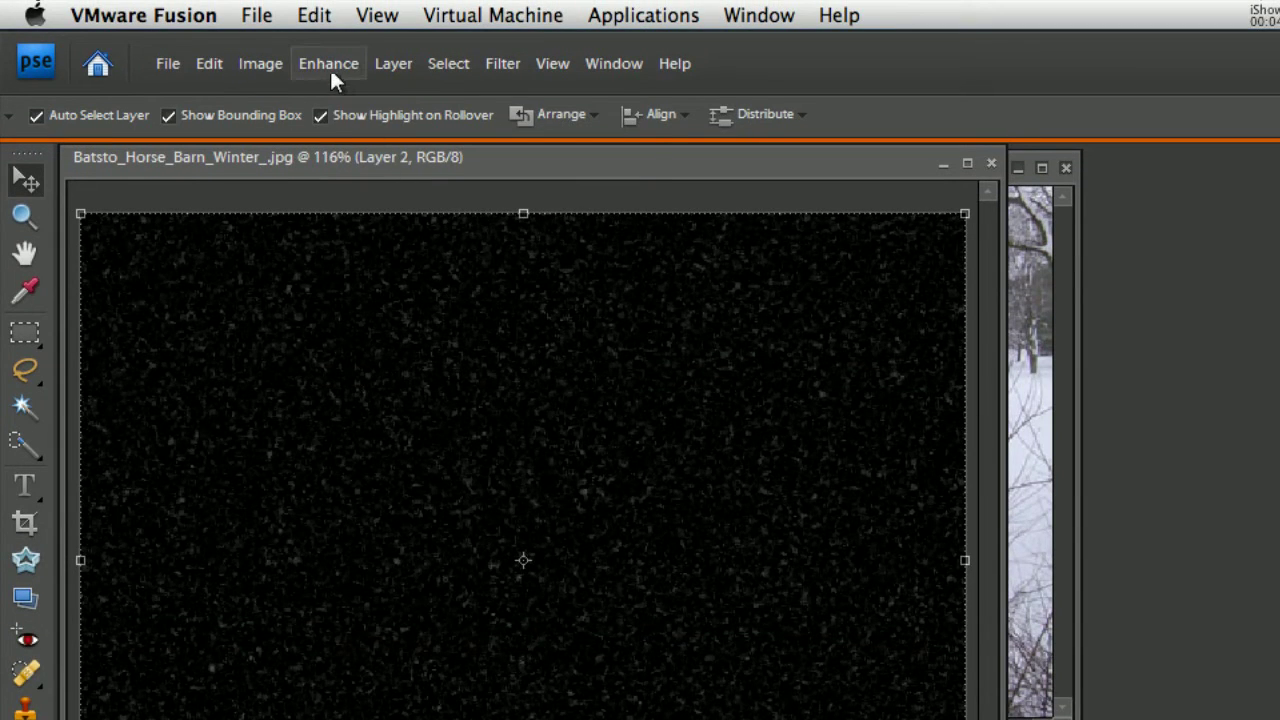
Set the Levels input values on Layer 2 to 22, 1.49 and 85
left_click(329, 66)
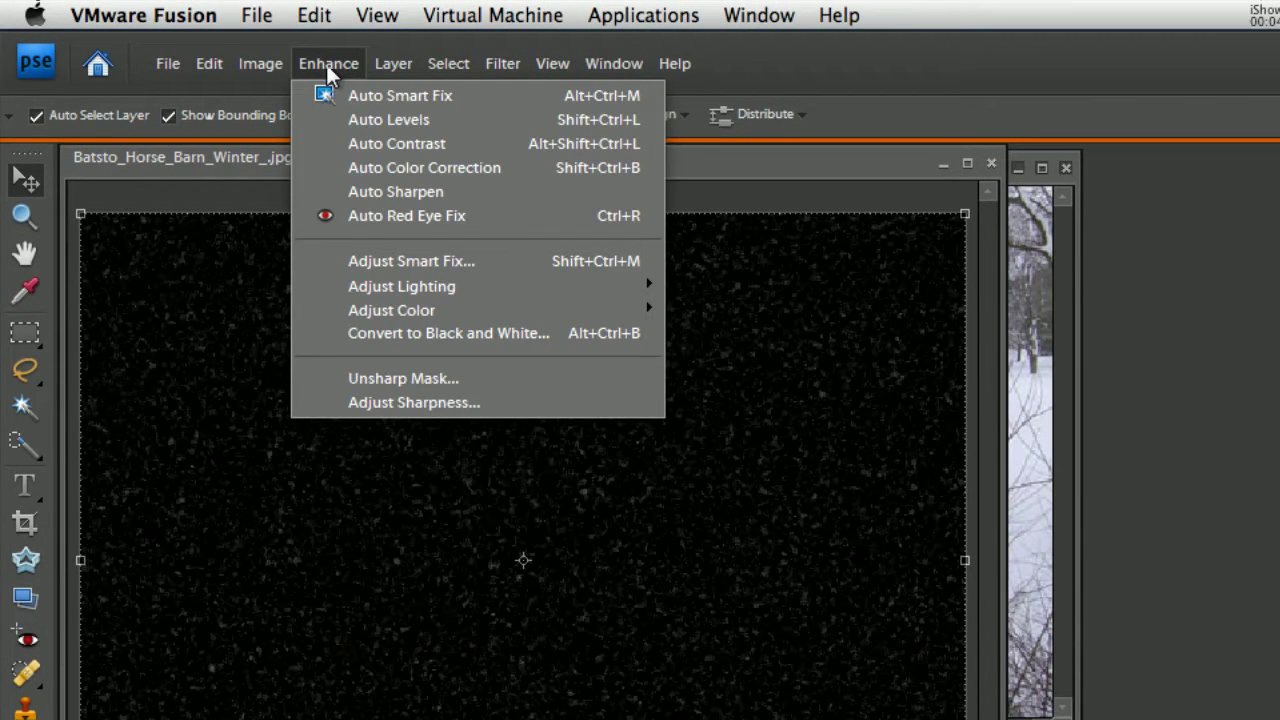
mouse_move(378, 294)
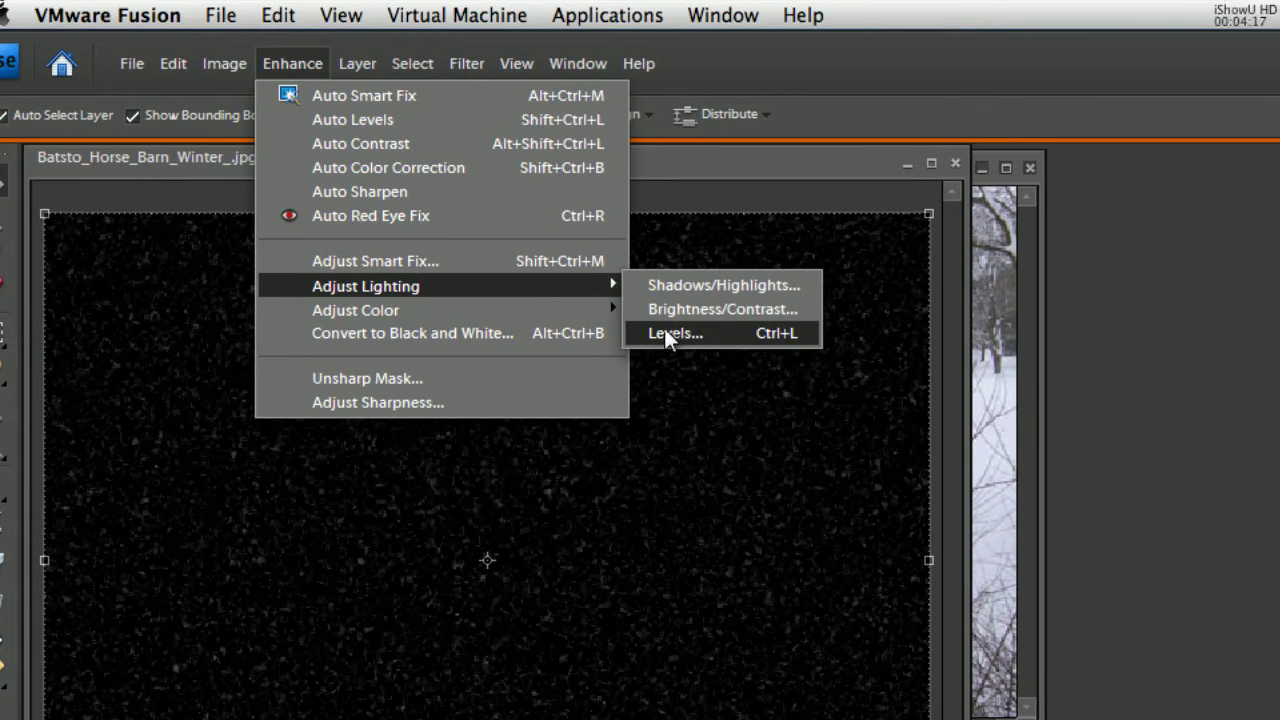
left_click(705, 333)
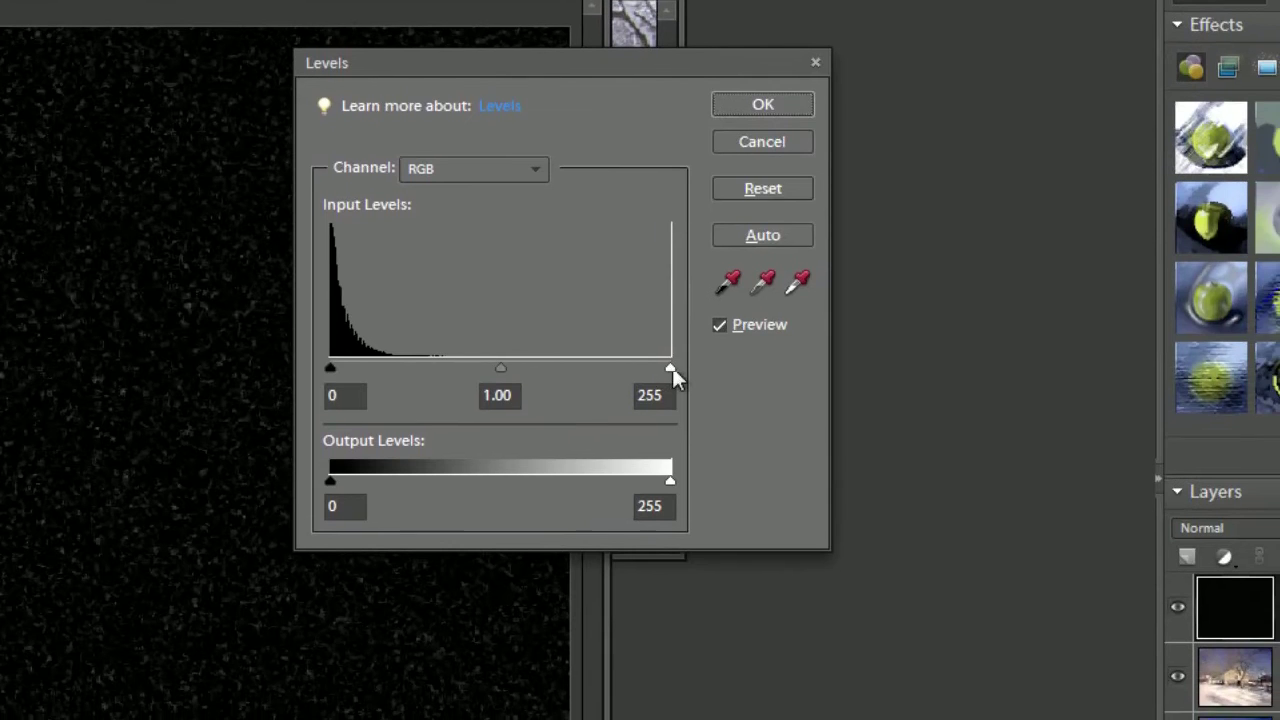
left_click_drag(670, 368, 637, 372)
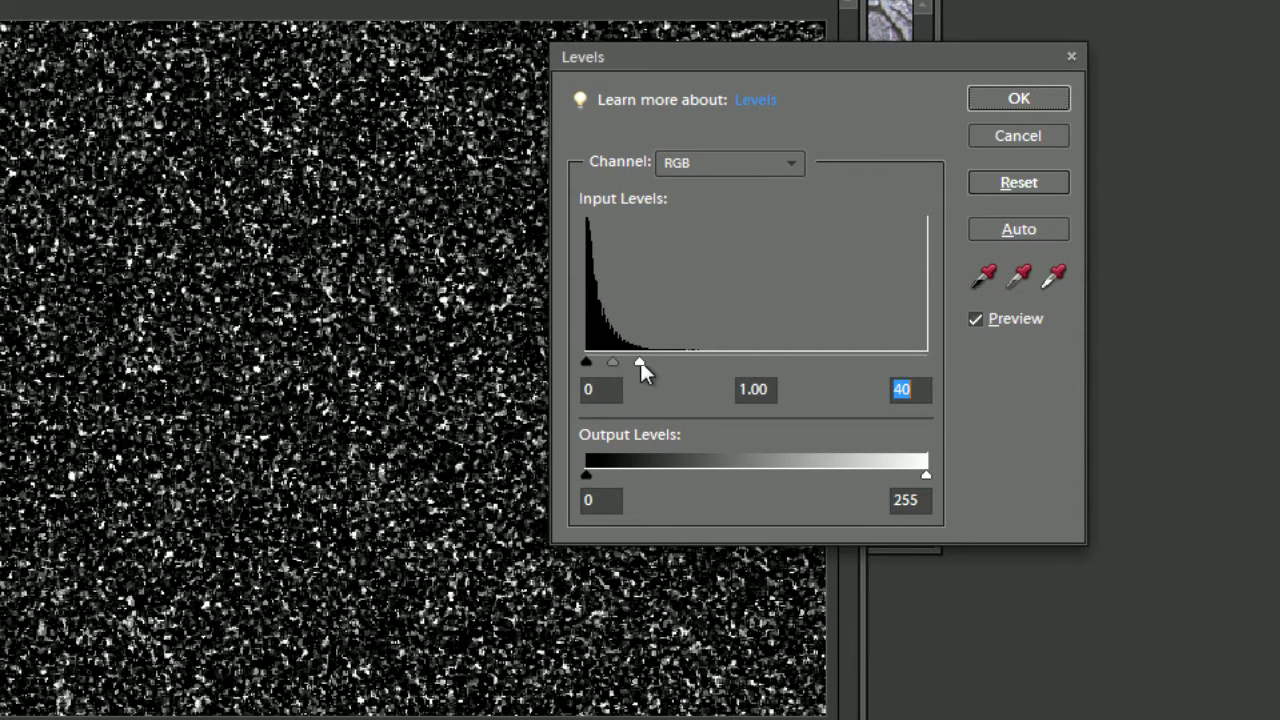
left_click_drag(649, 364, 654, 372)
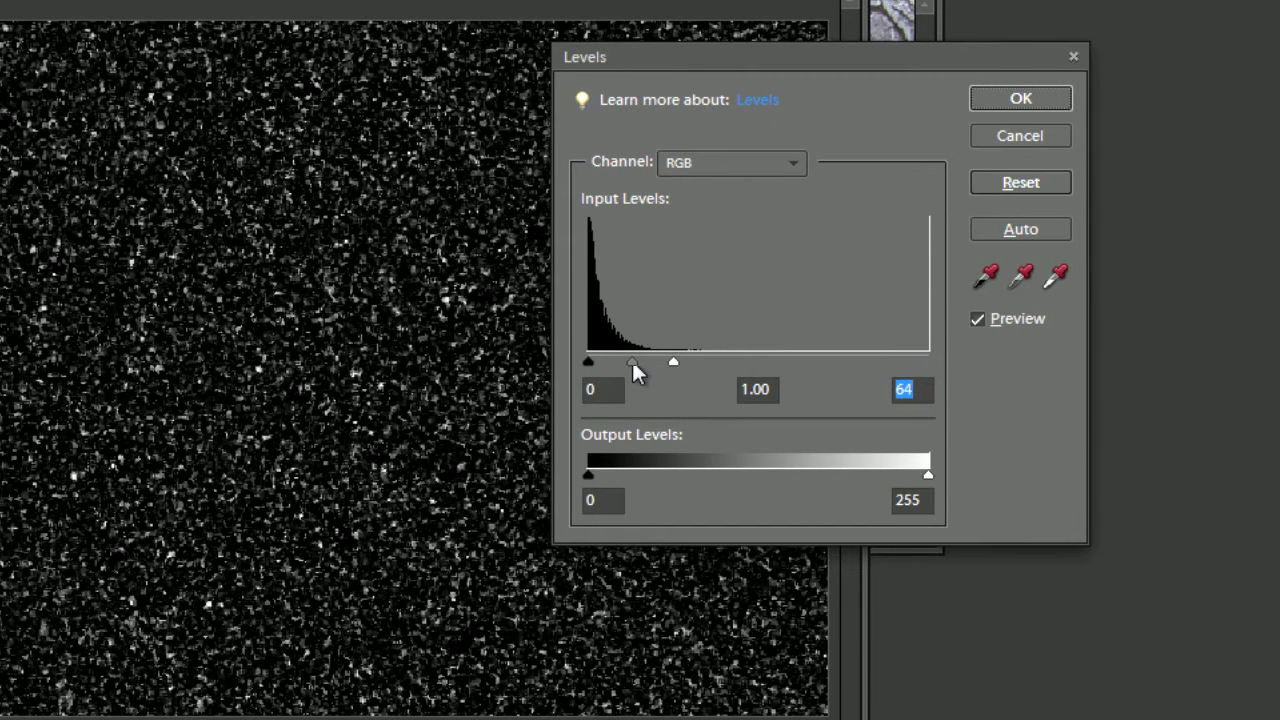
left_click_drag(599, 362, 675, 366)
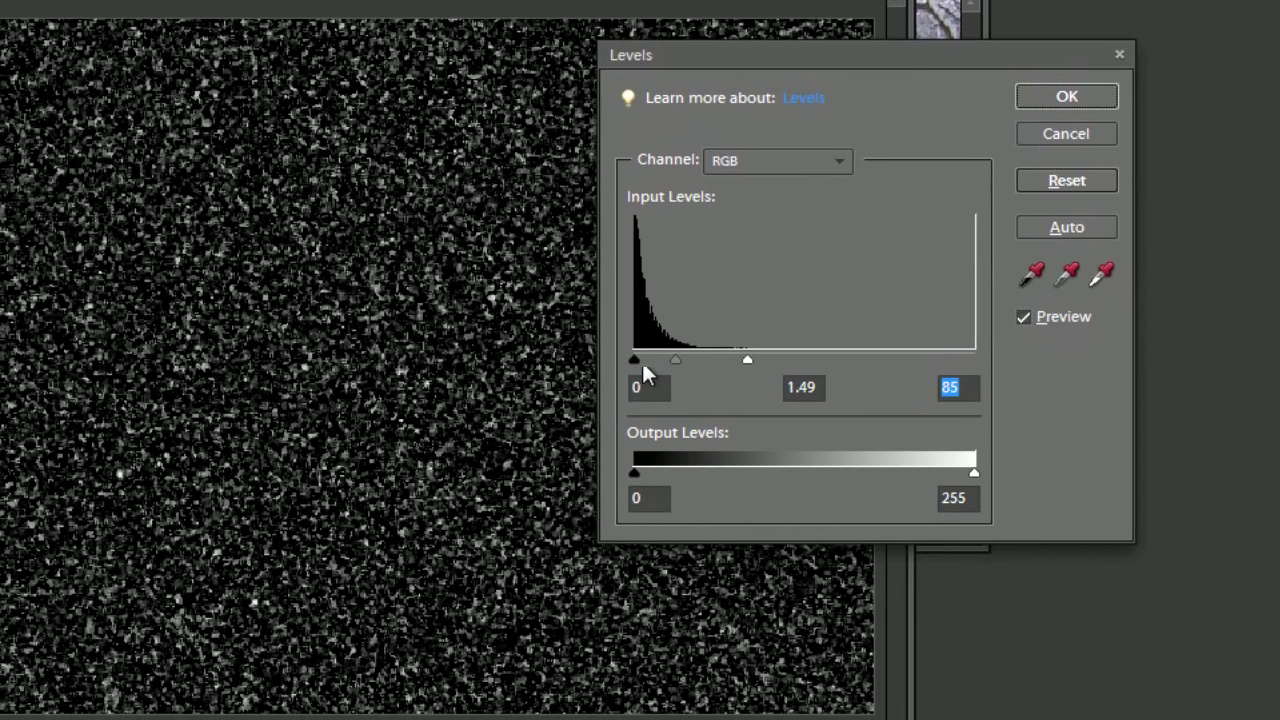
left_click_drag(642, 362, 664, 362)
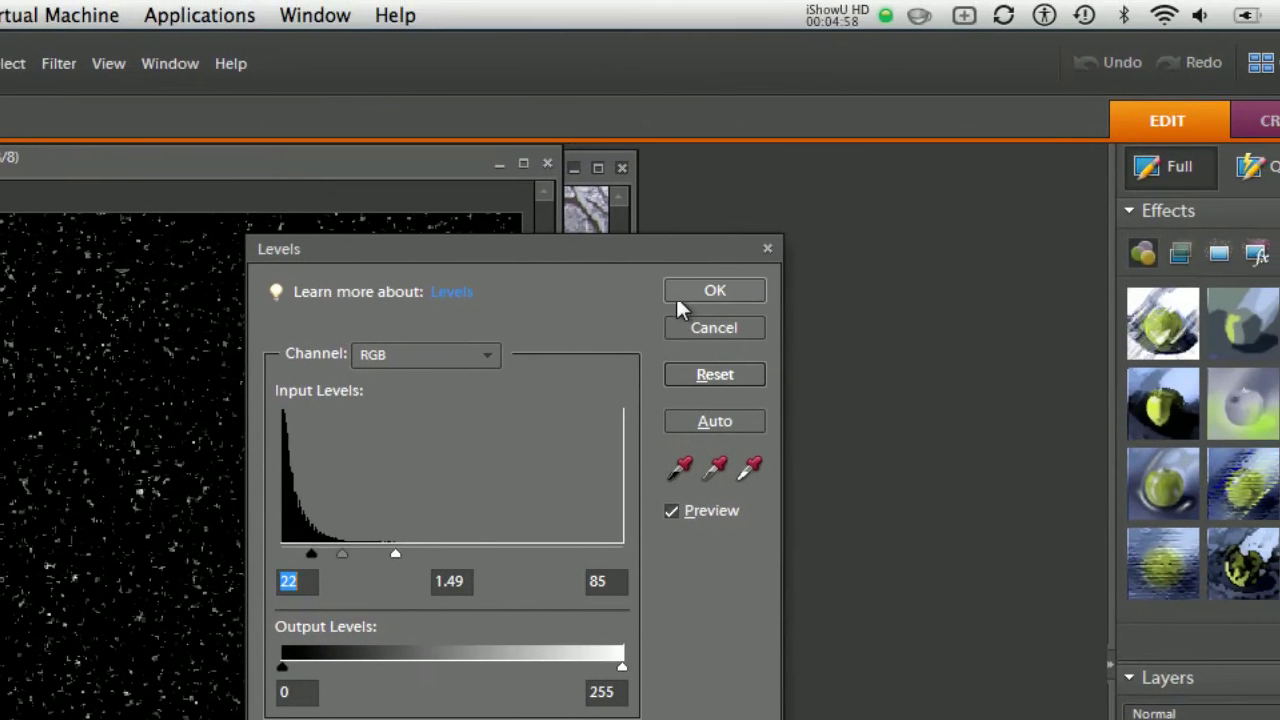
Apply the Levels adjustment and duplicate the grain layer as Layer 2 copy
left_click(678, 299)
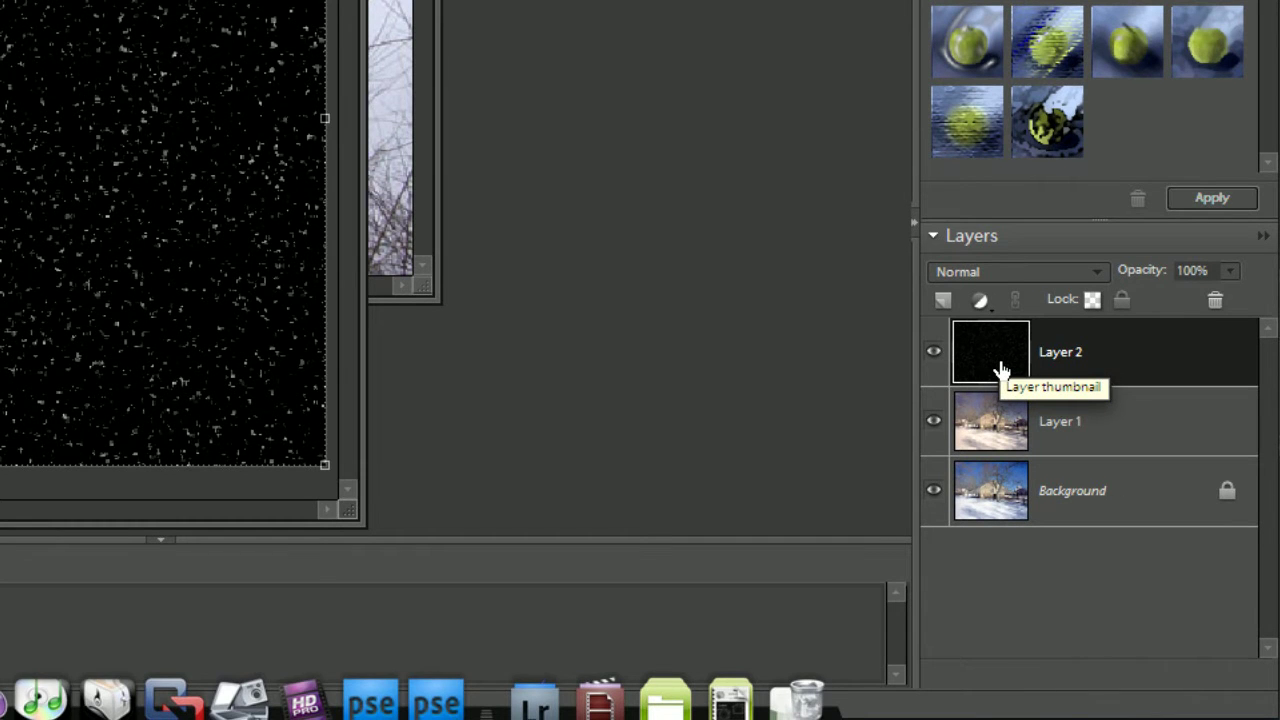
key("ctrl+j")
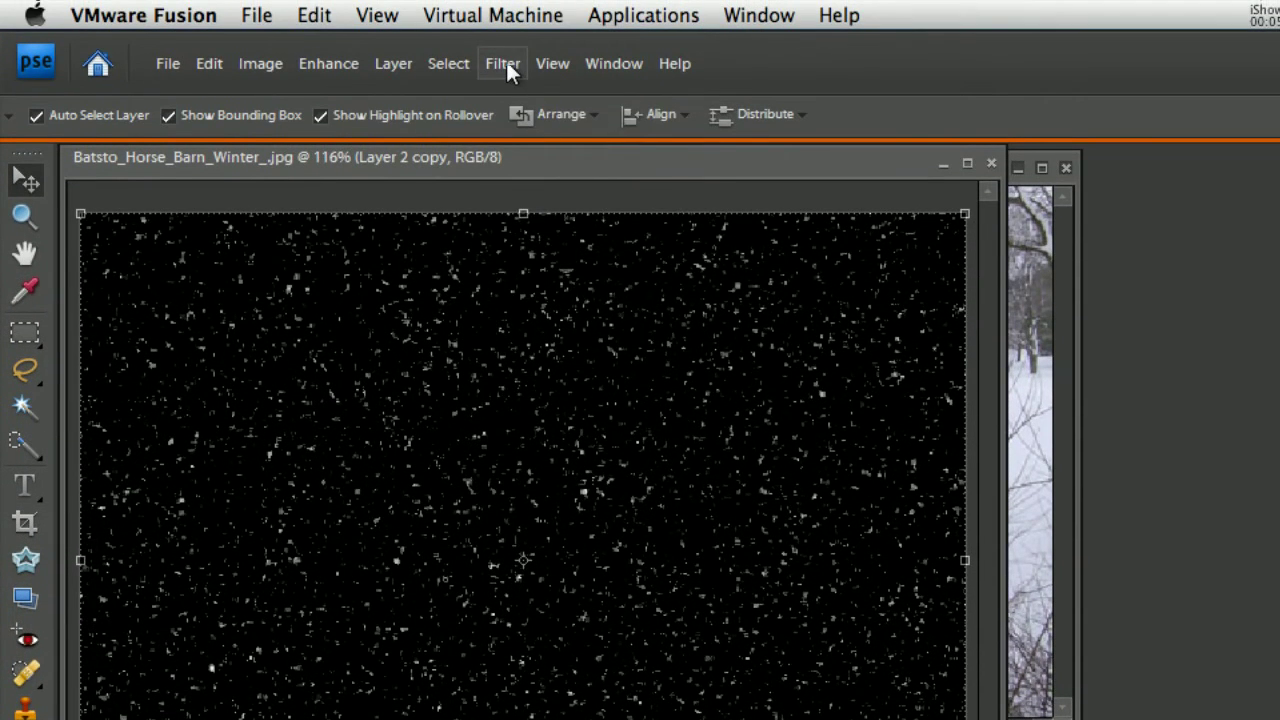
Soften Layer 2 copy with a 1.2-pixel Gaussian Blur
left_click(503, 63)
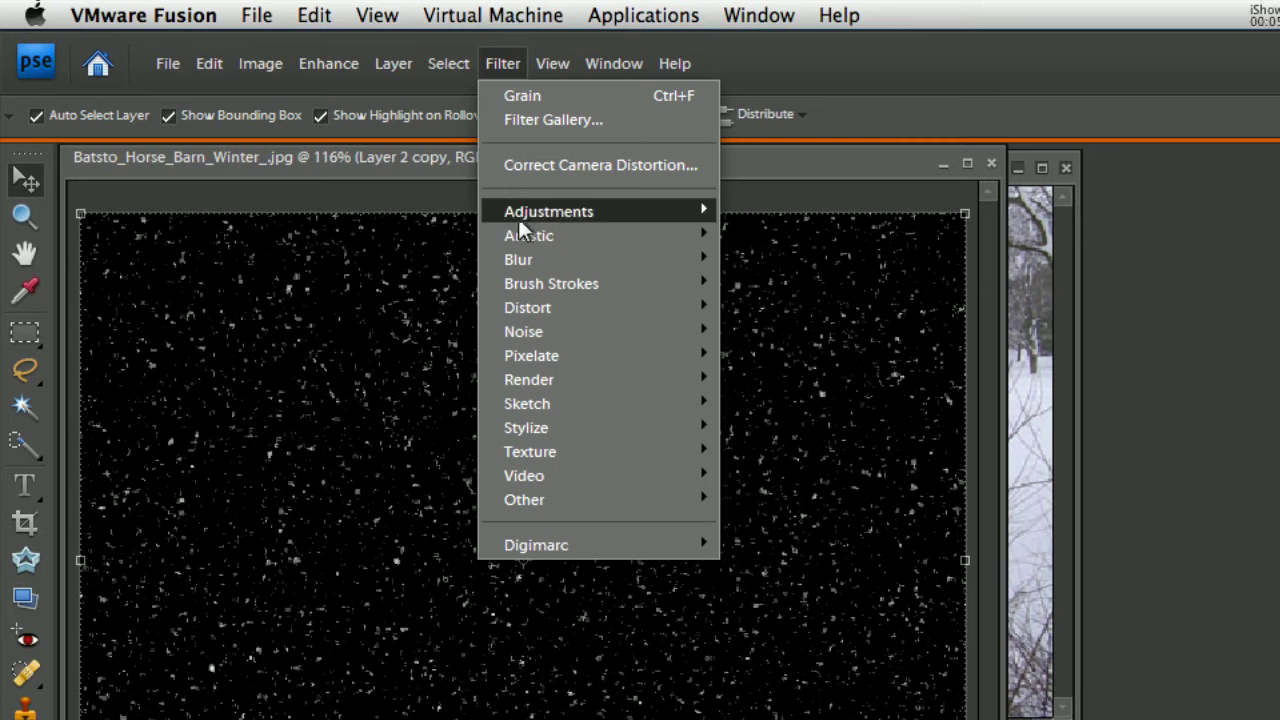
mouse_move(632, 260)
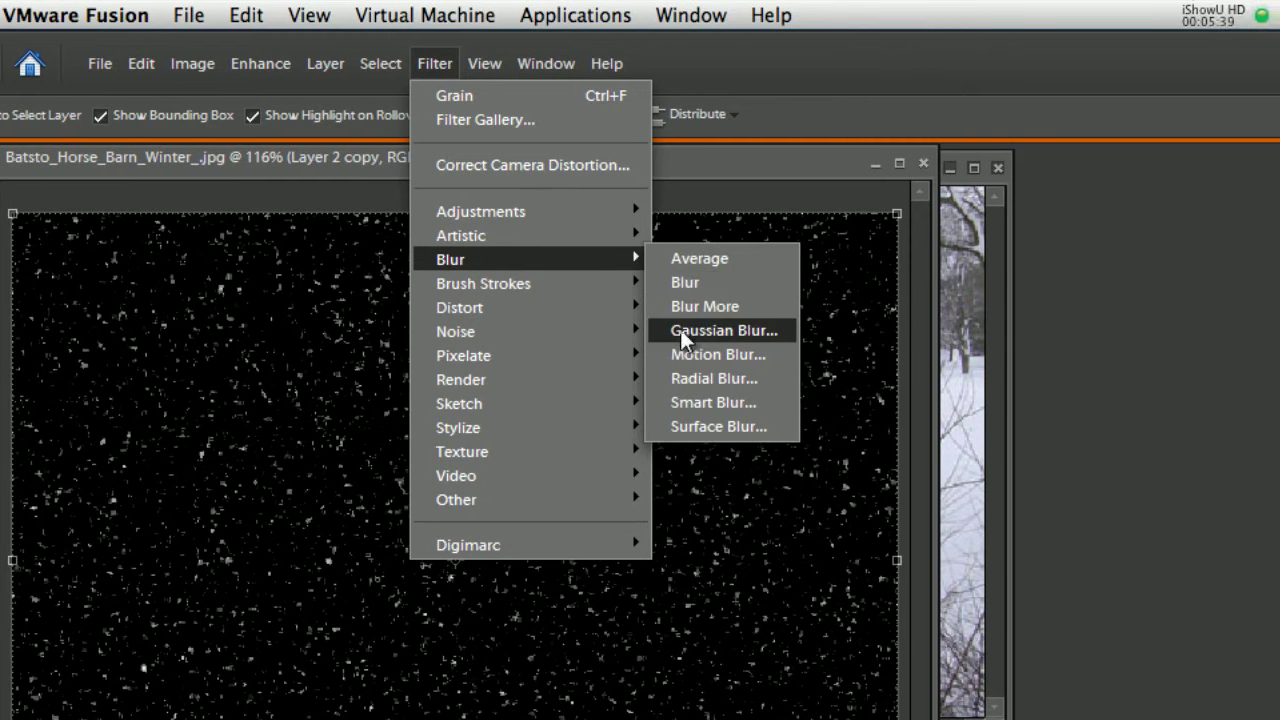
left_click(752, 330)
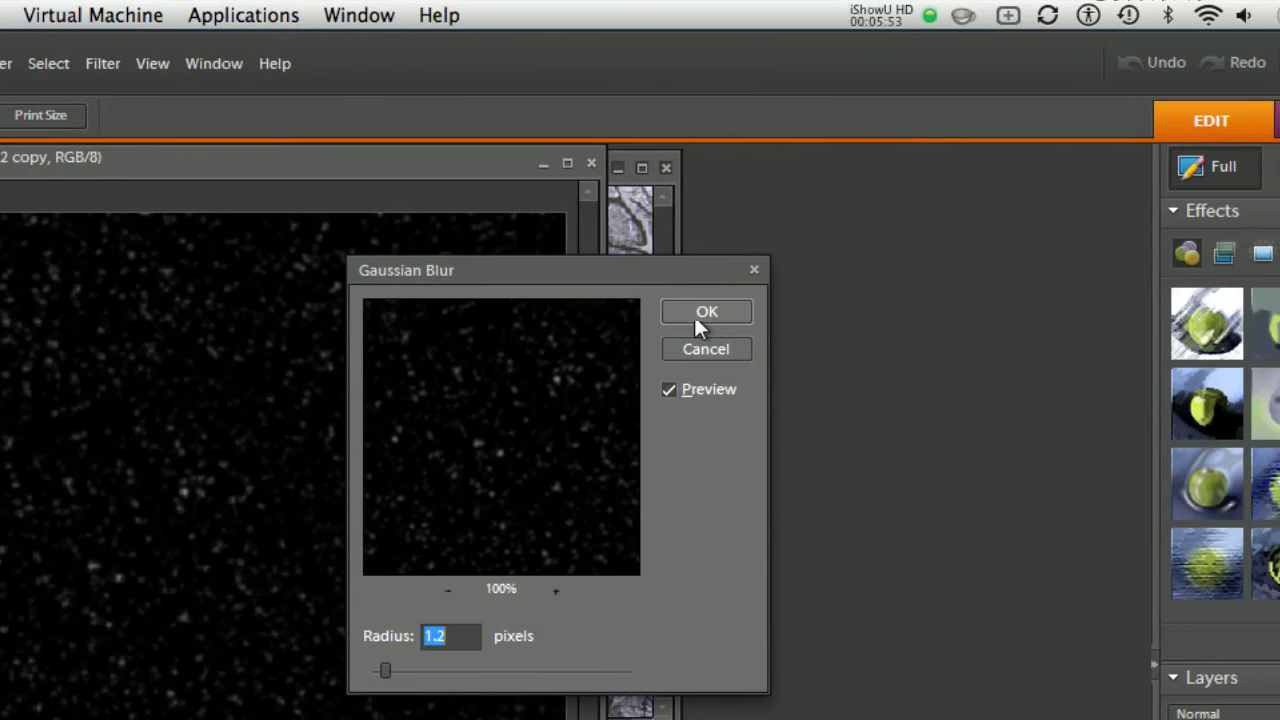
left_click(700, 318)
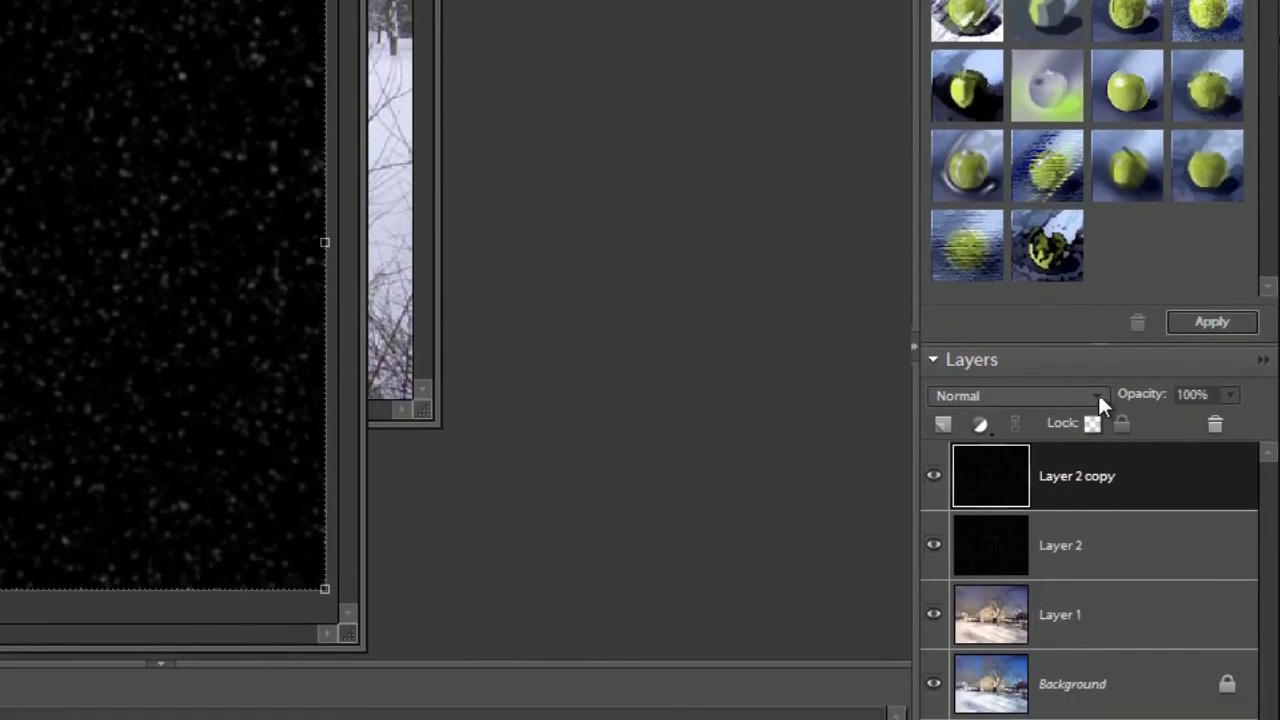
Set Layer 2 copy to Screen blend mode, then hide and reshow Layer 2 to preview the snow
left_click(1098, 395)
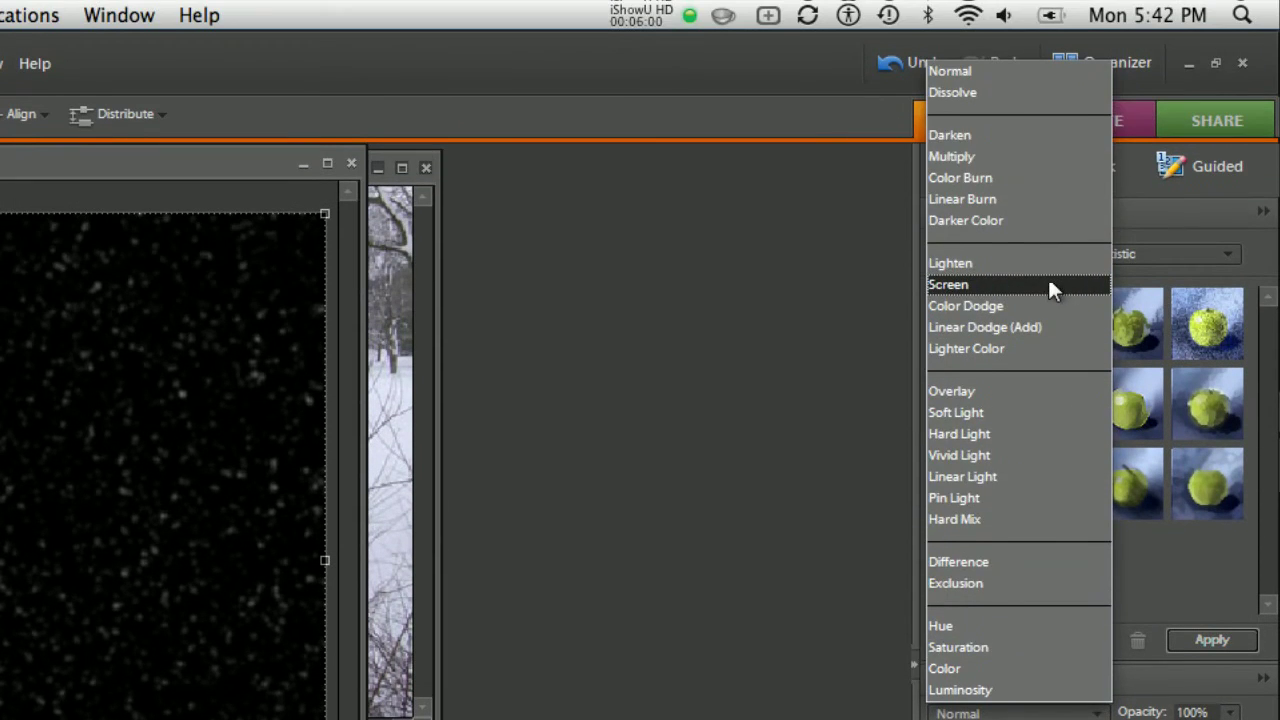
left_click(1048, 280)
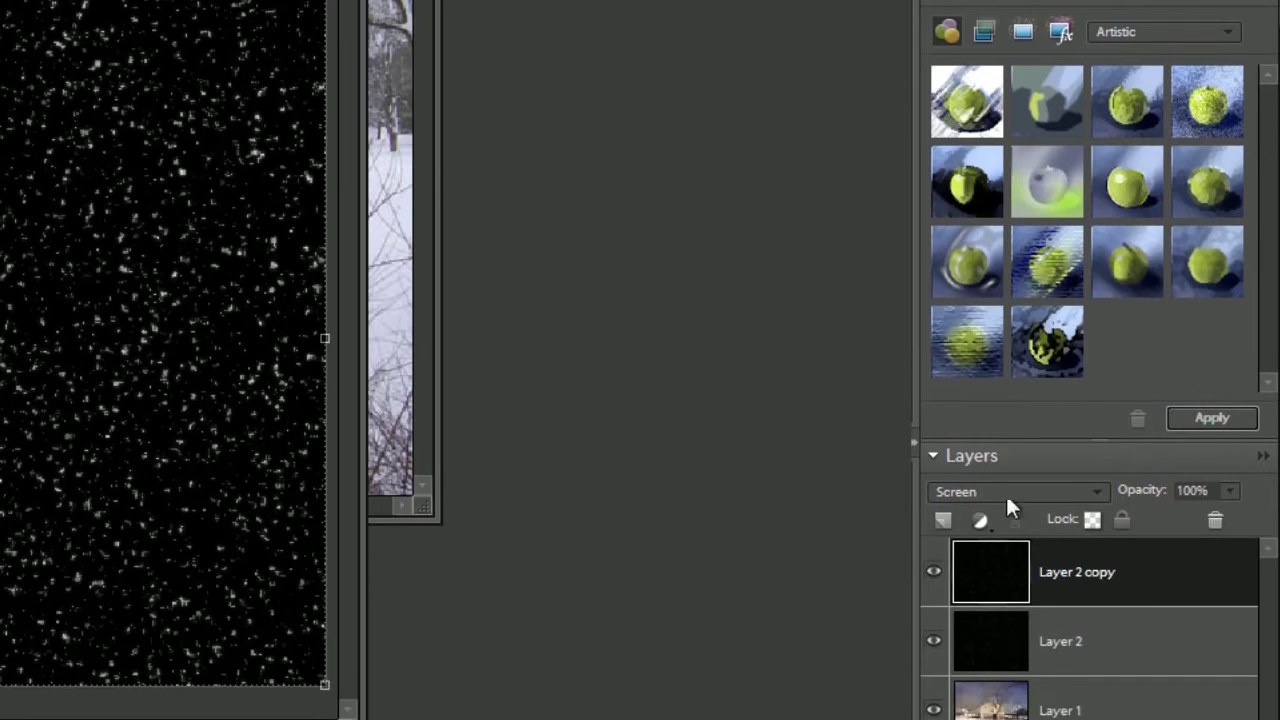
left_click(933, 641)
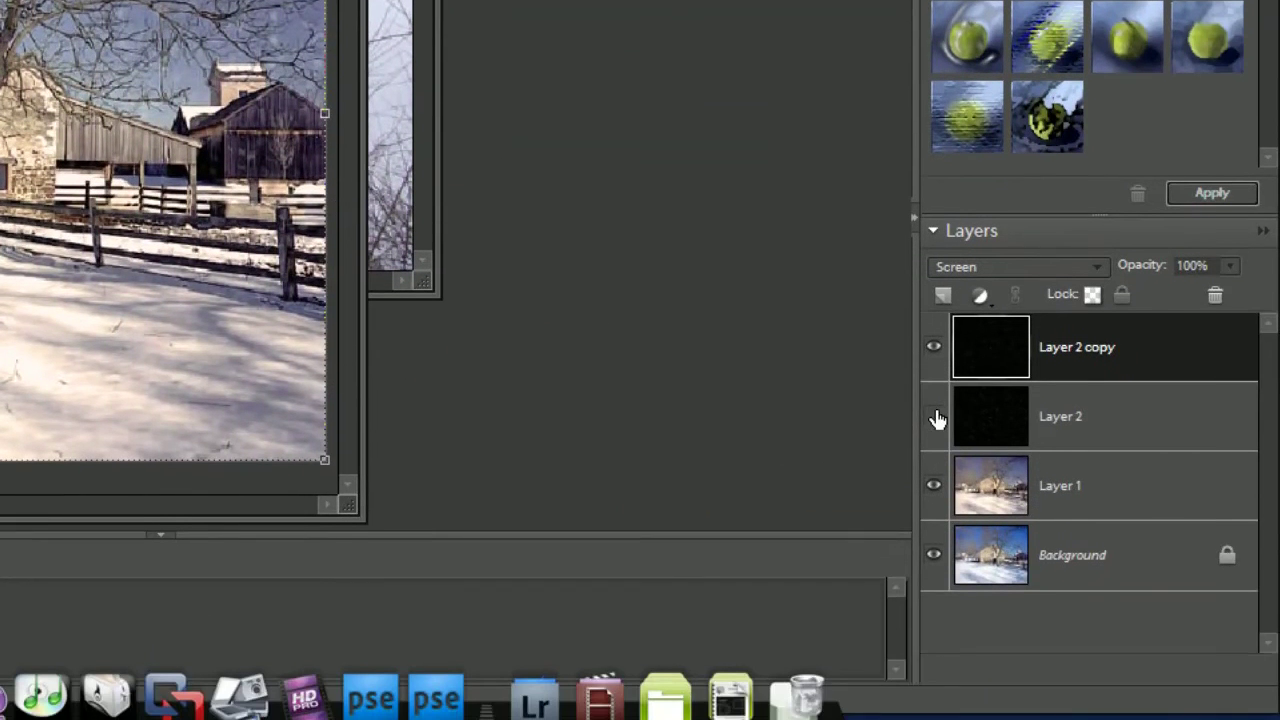
left_click(935, 489)
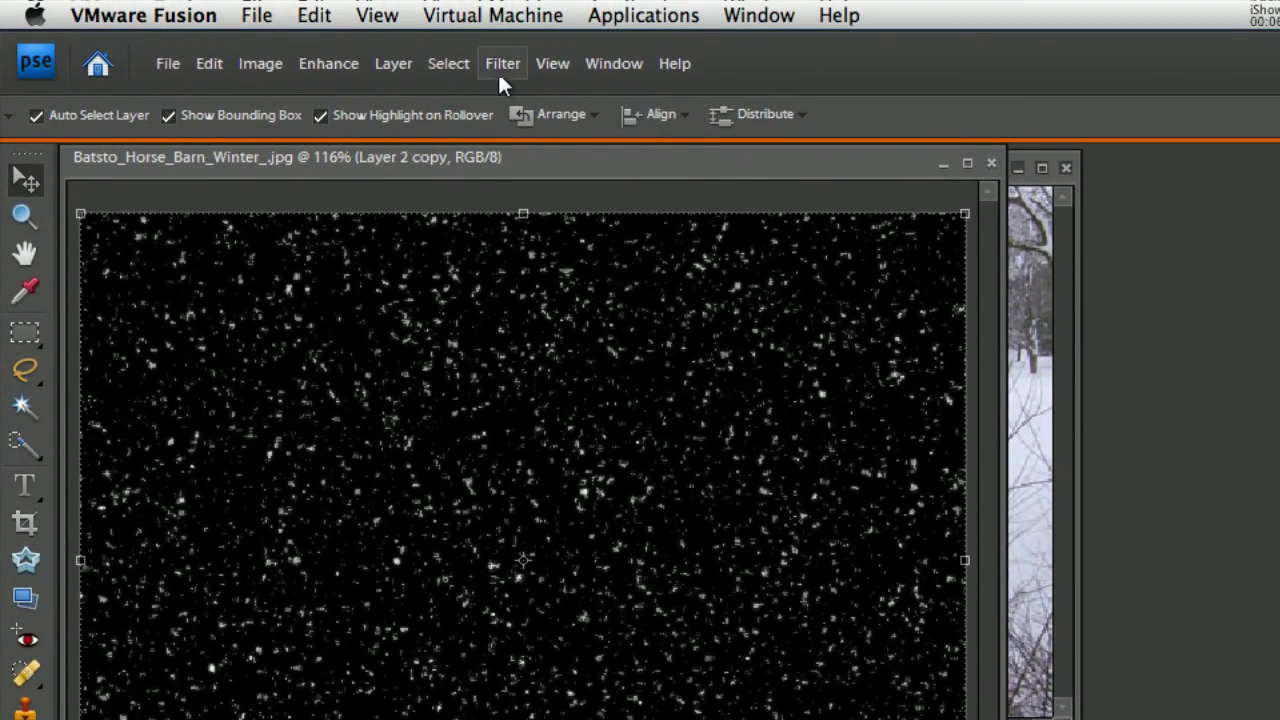
Streak Layer 2 copy with a Motion Blur at -42° angle and 12 pixels distance
left_click(497, 47)
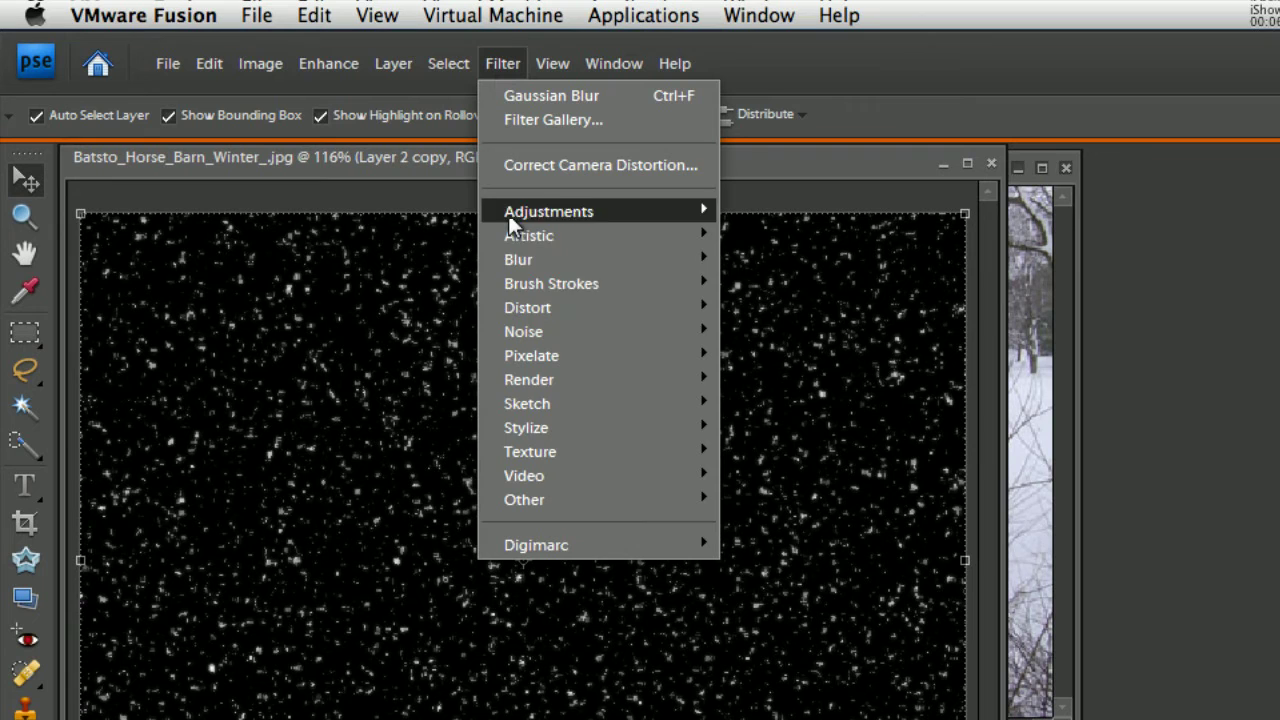
mouse_move(627, 263)
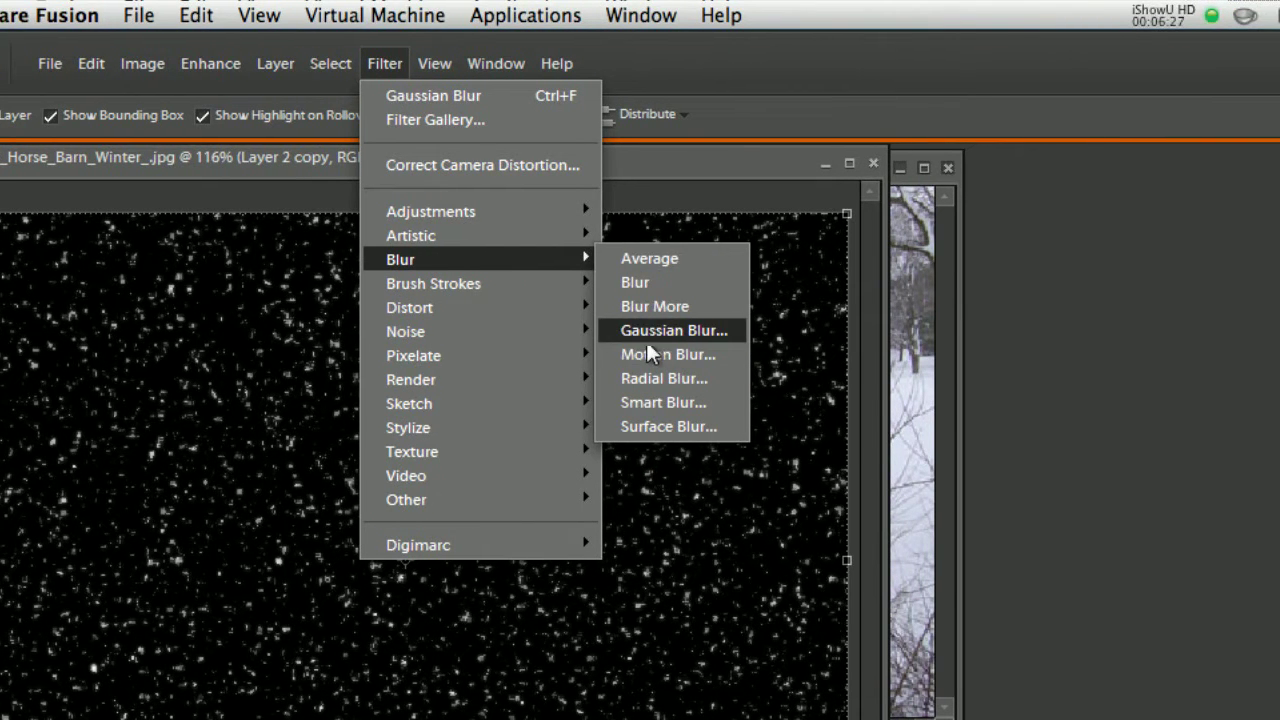
left_click(655, 355)
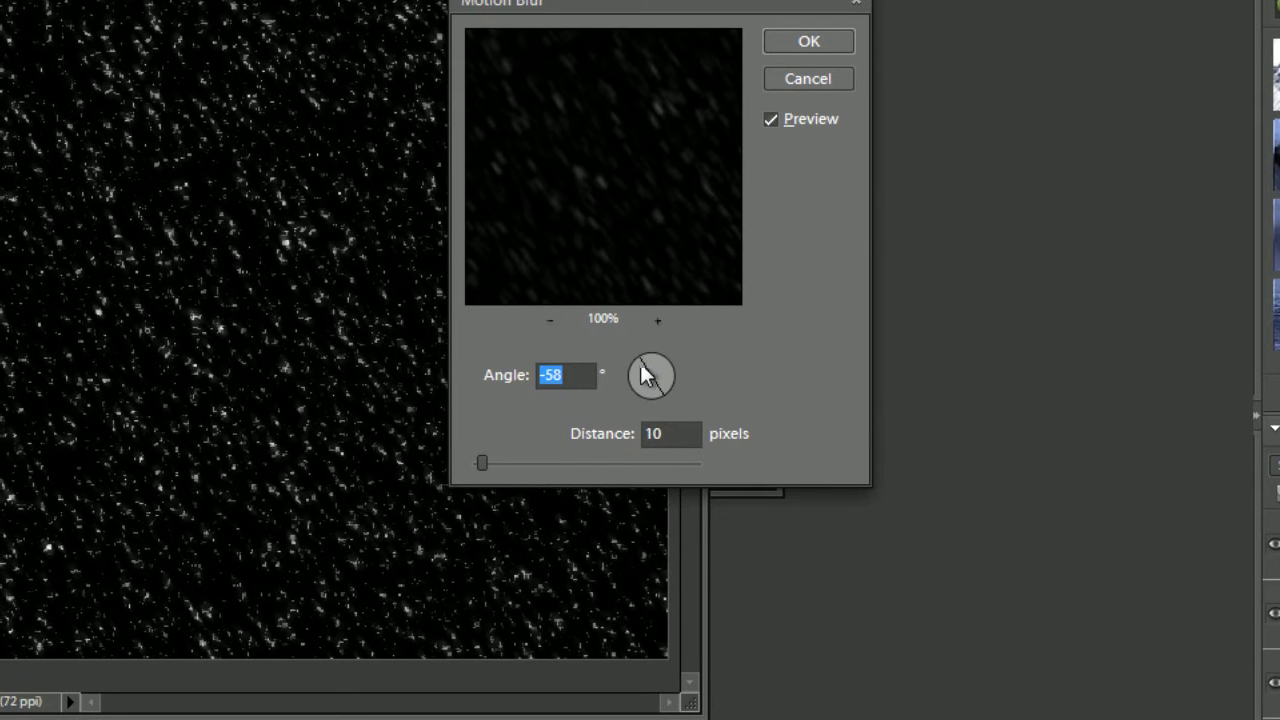
left_click_drag(641, 366, 641, 372)
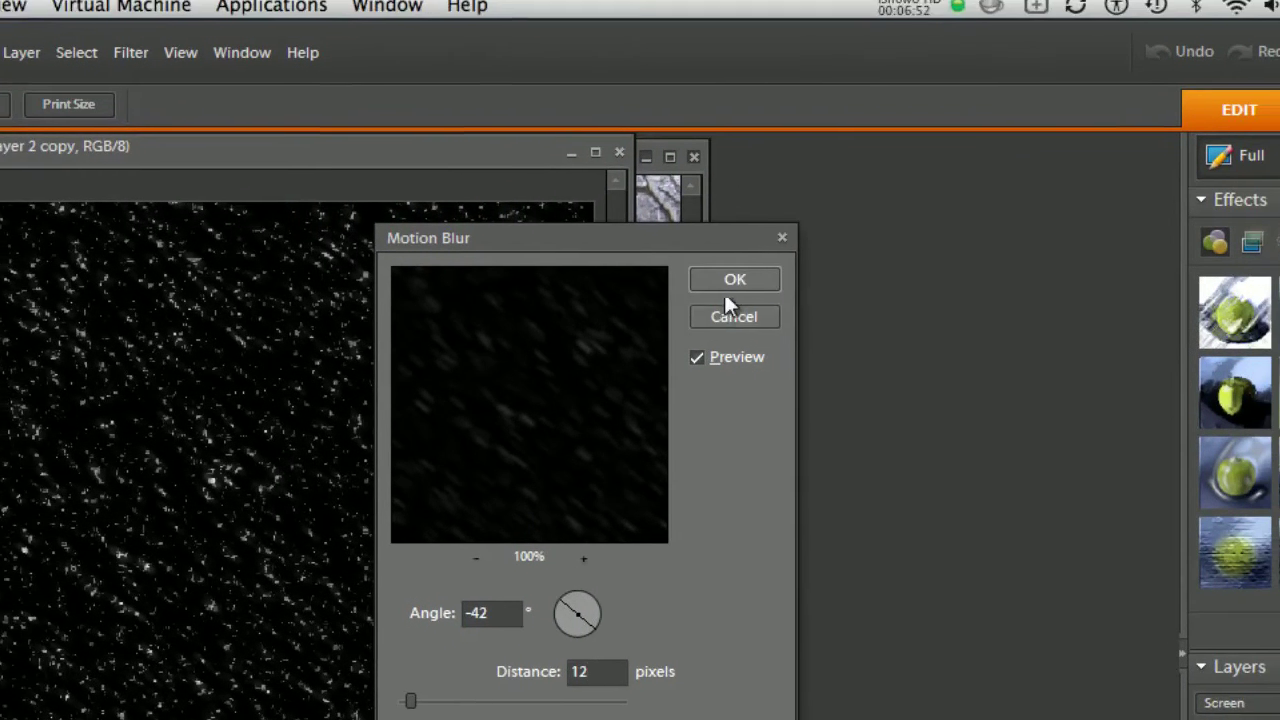
left_click(732, 284)
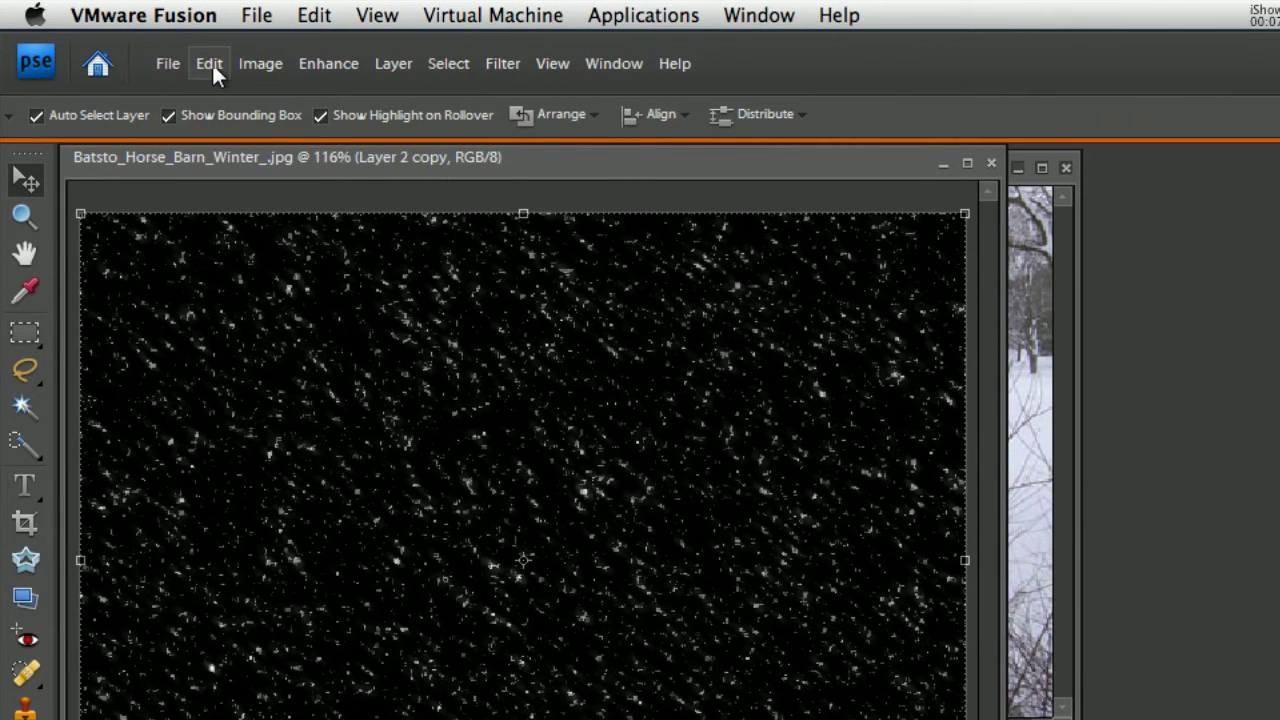
Undo the previous Motion Blur and select Layer 2
left_click(212, 62)
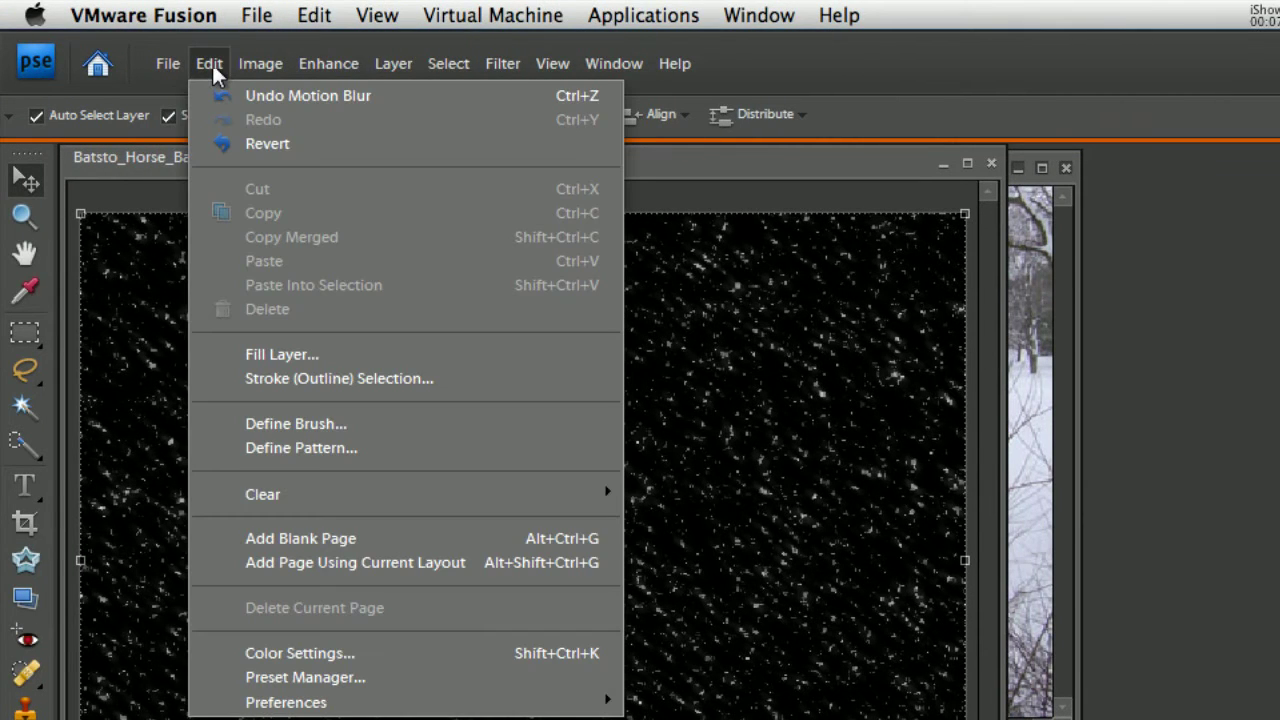
left_click(218, 94)
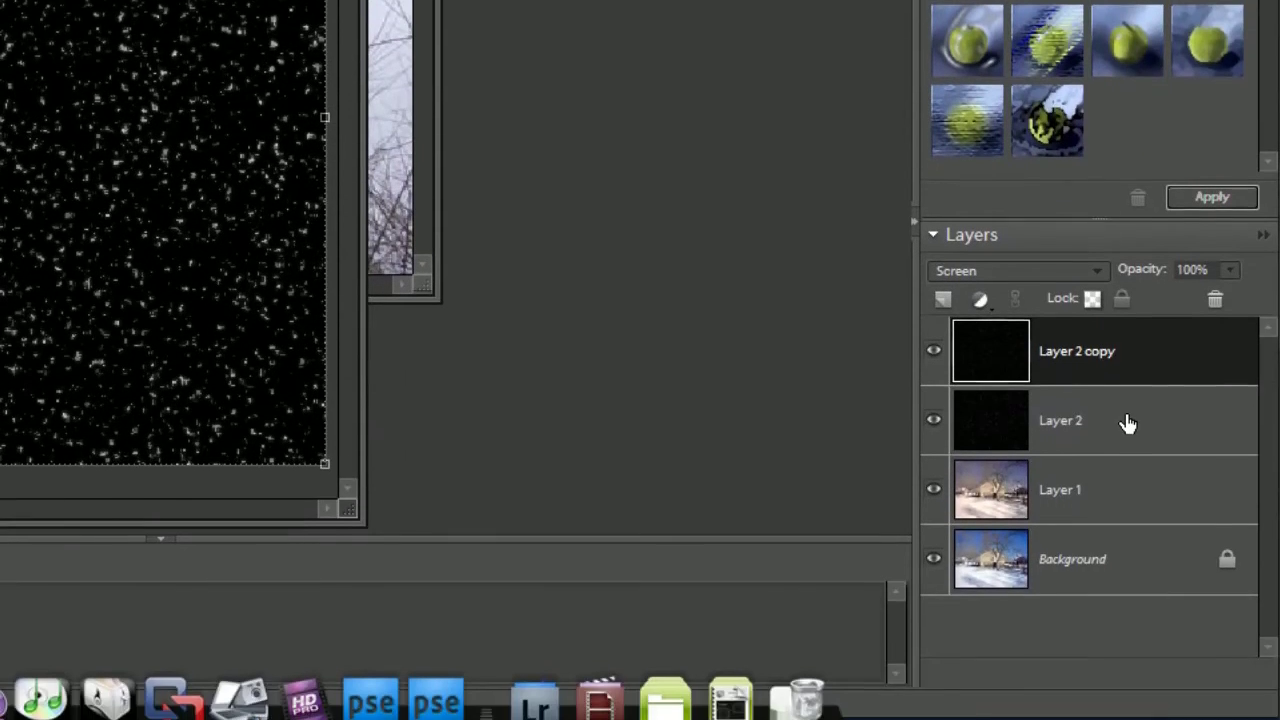
left_click(1127, 424)
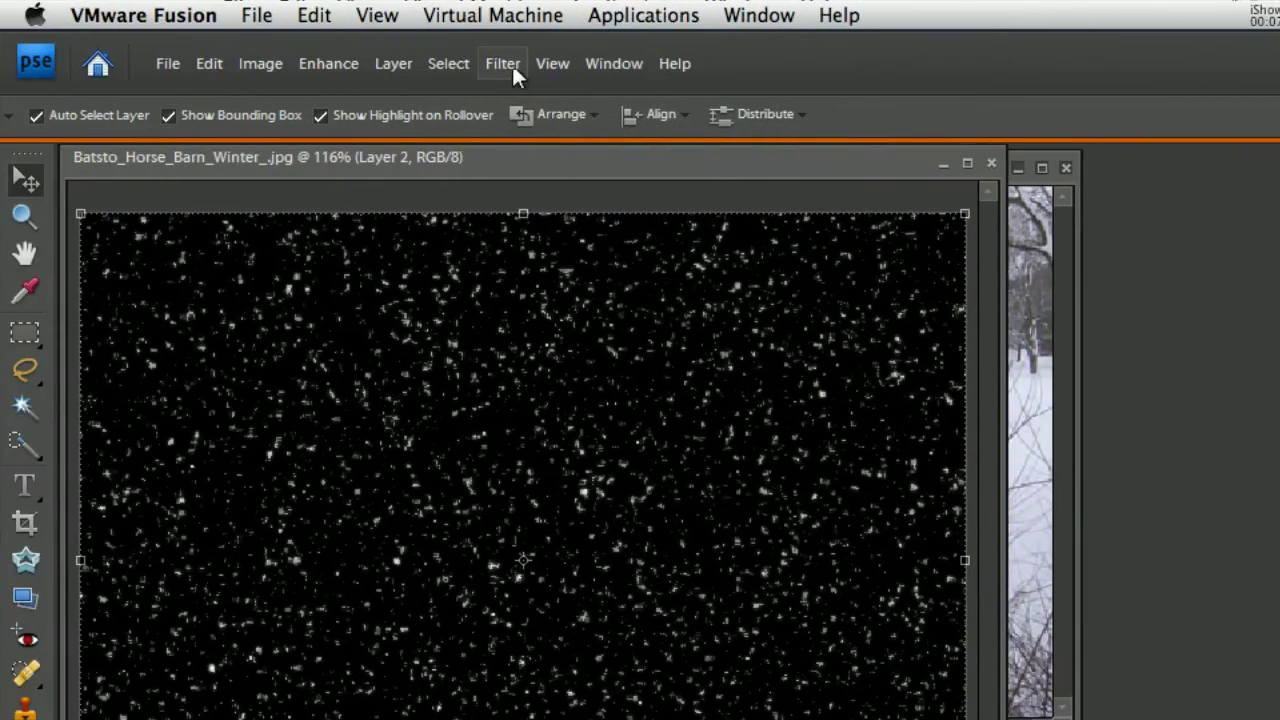
Apply a Motion Blur to Layer 2 with -42° angle and 17 pixels distance
left_click(503, 63)
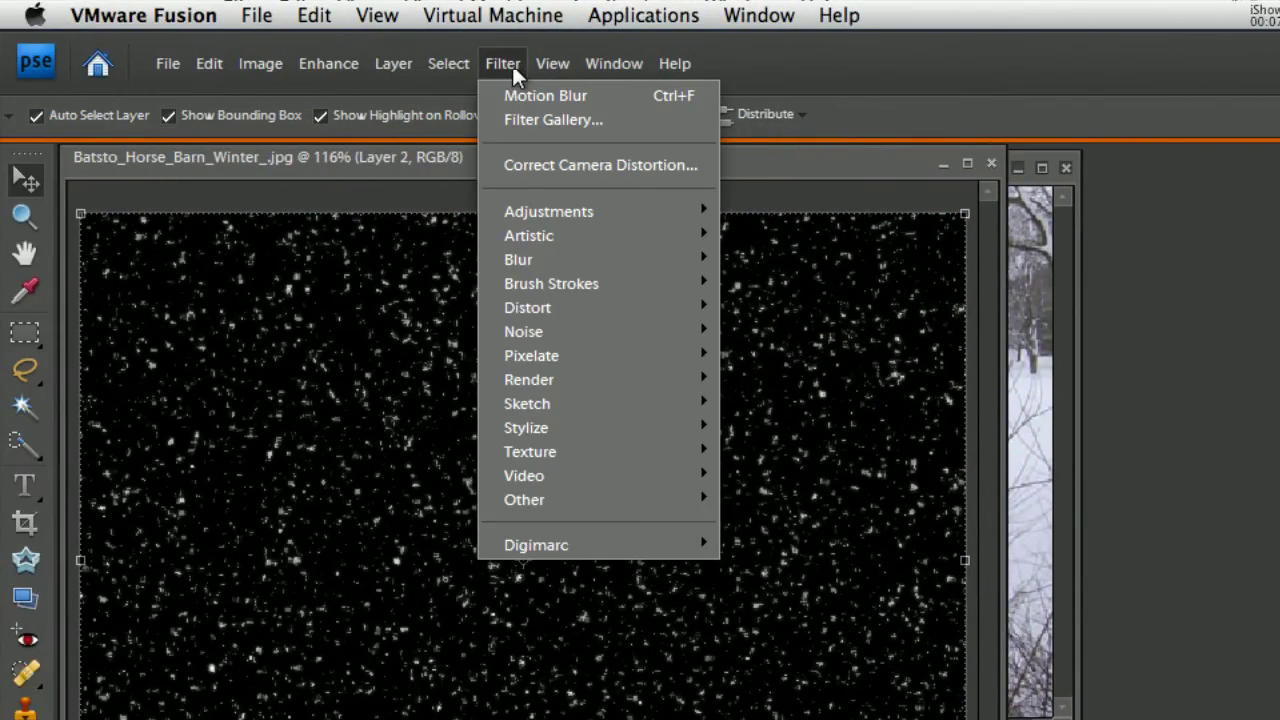
mouse_move(686, 265)
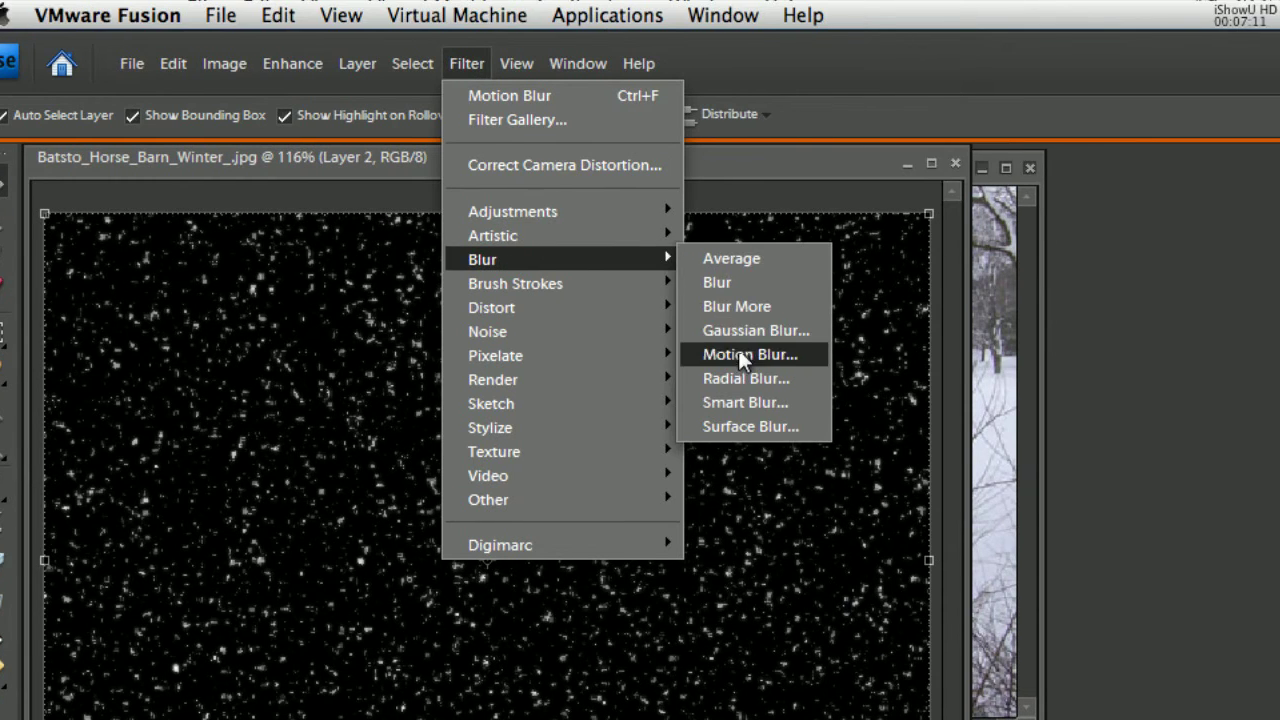
left_click(742, 354)
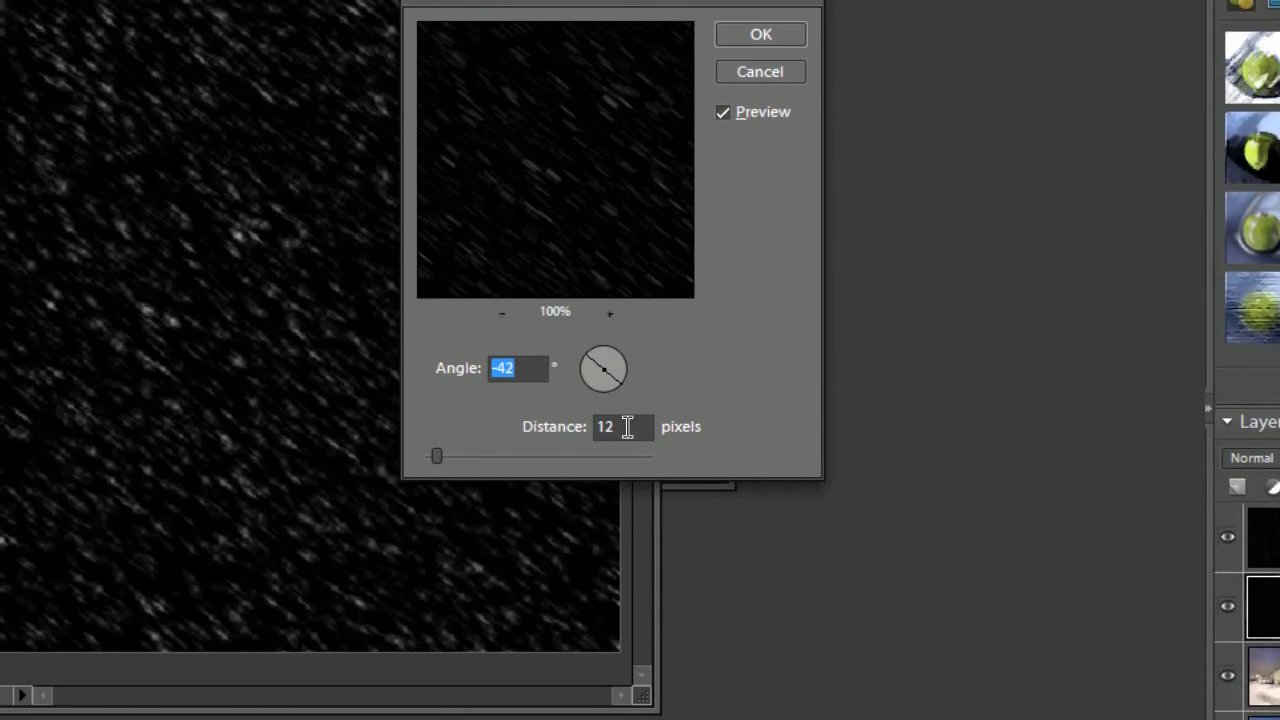
left_click(613, 552)
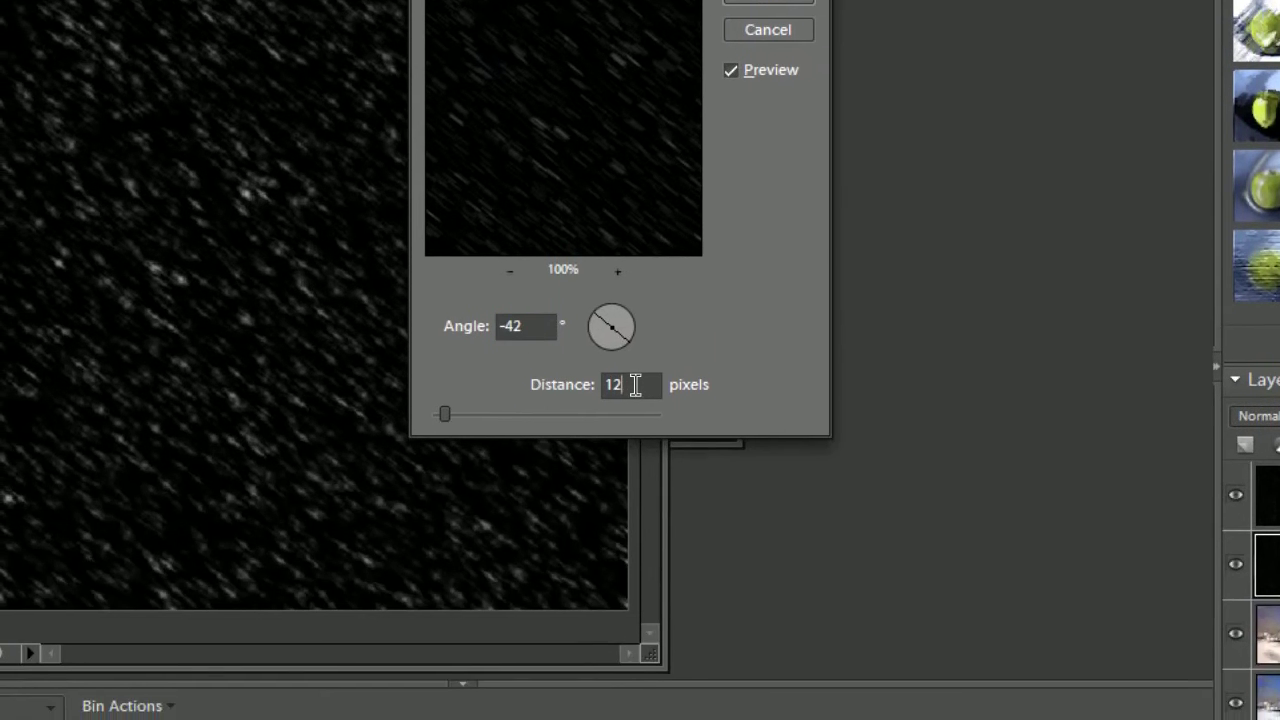
key("BackSpace")
key("BackSpace")
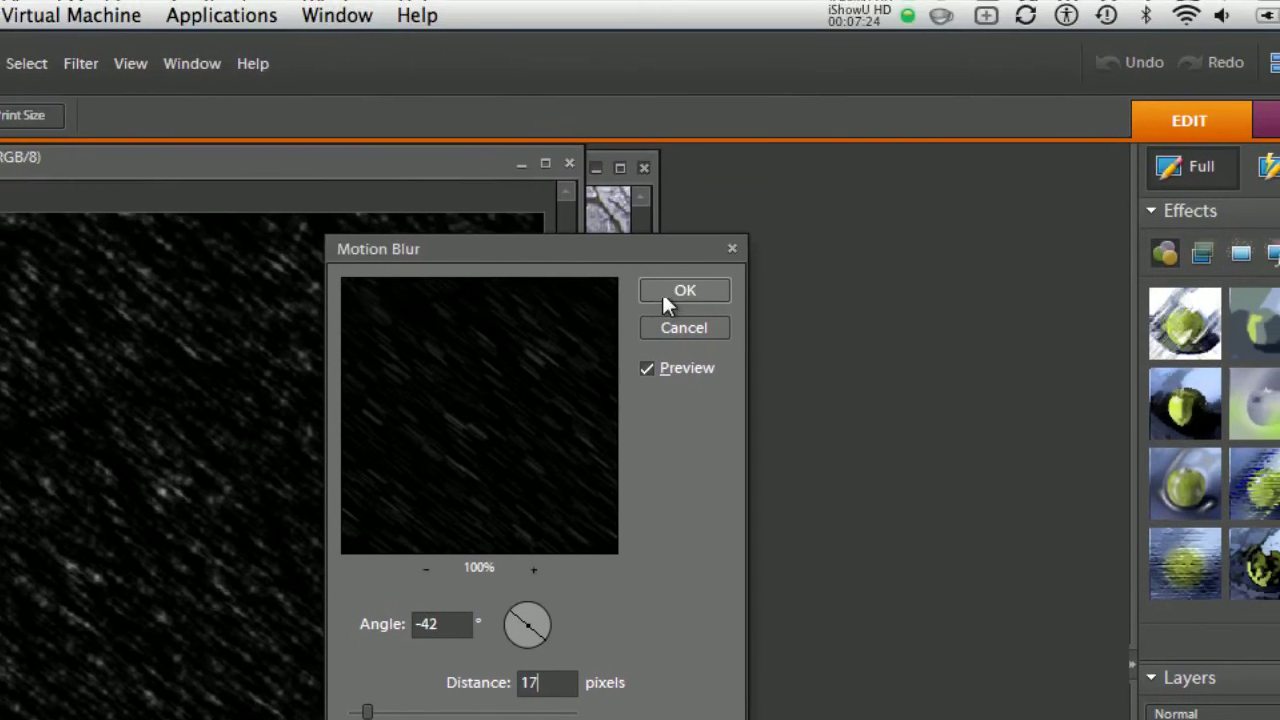
left_click(684, 291)
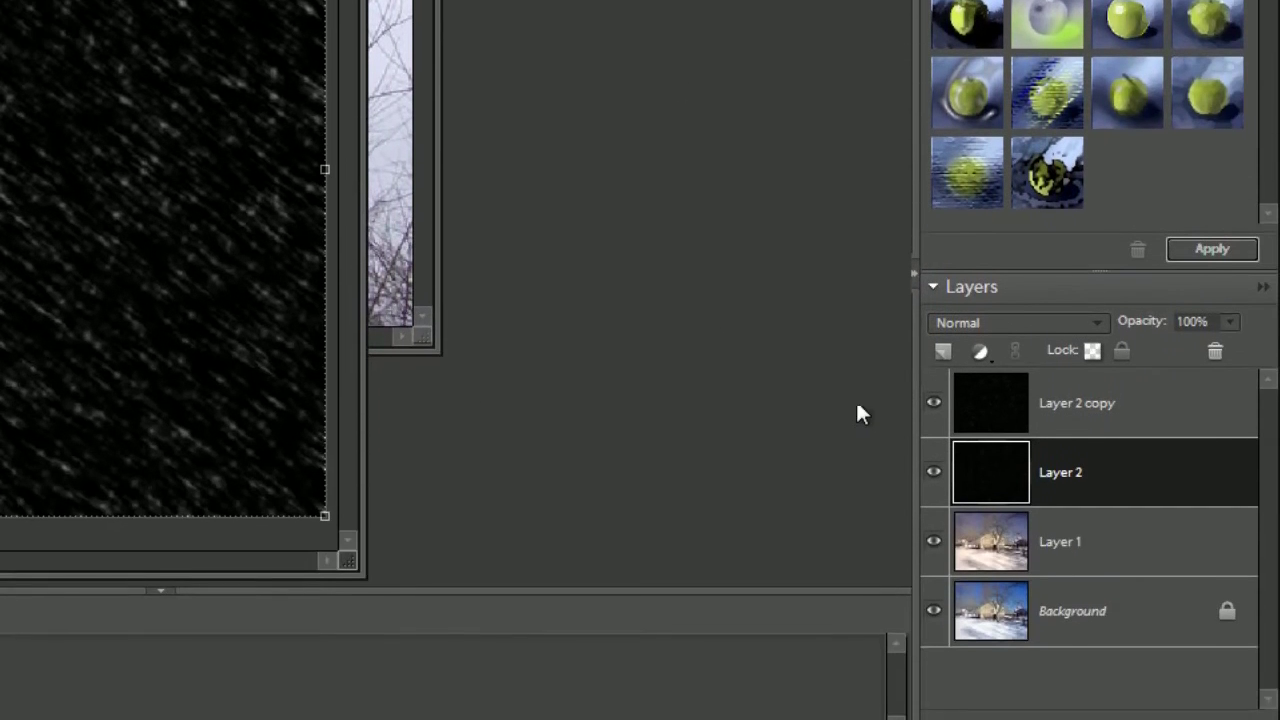
Set Layer 2's blend mode to Screen at 78% opacity
left_click(1097, 316)
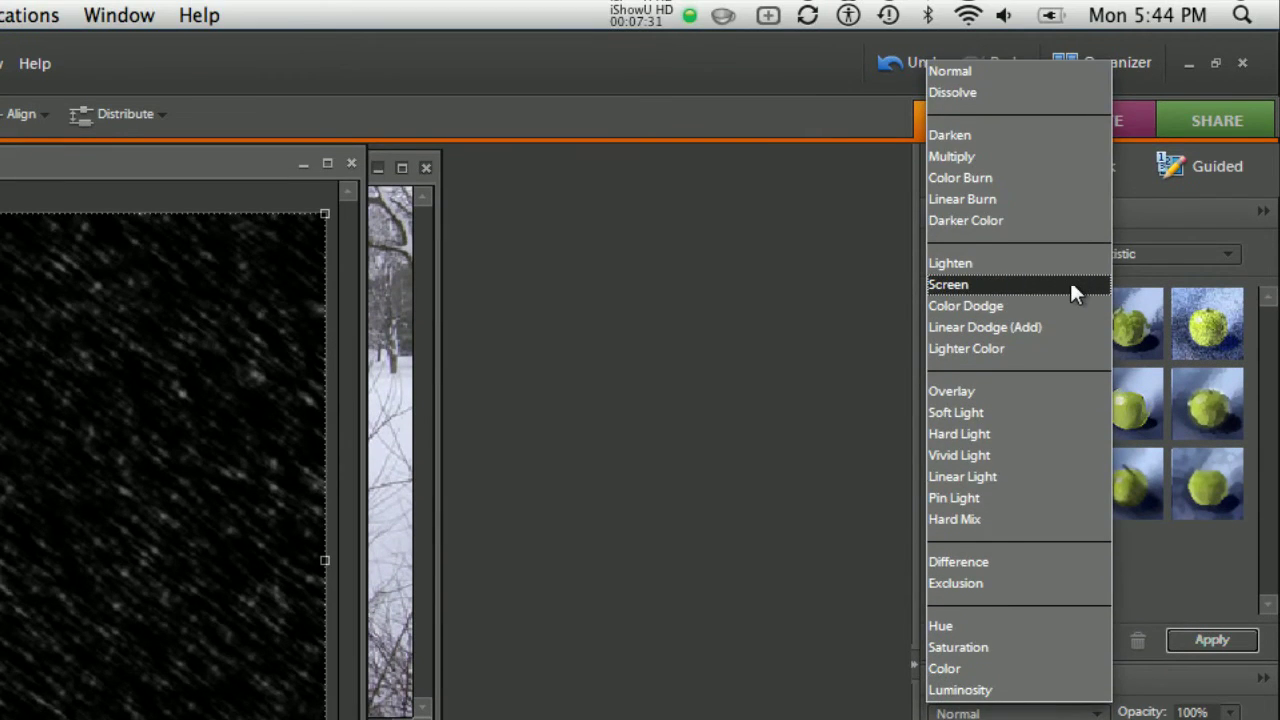
left_click(1072, 290)
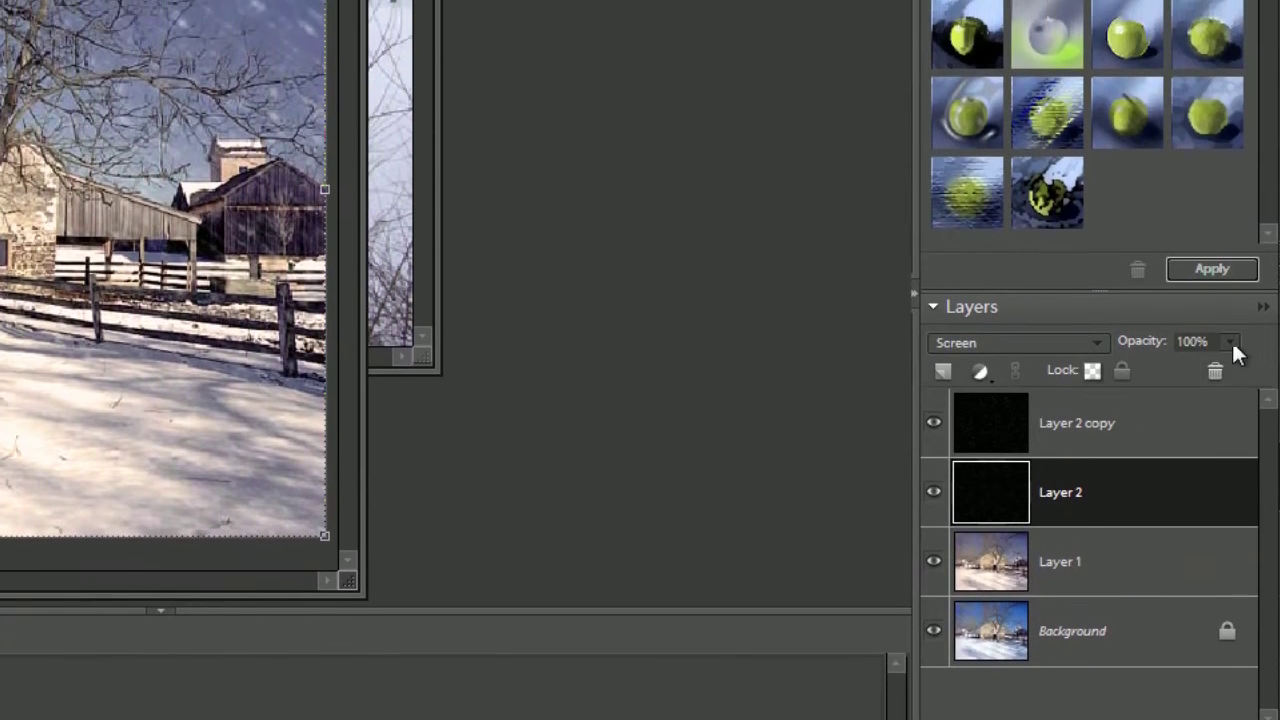
left_click(1231, 355)
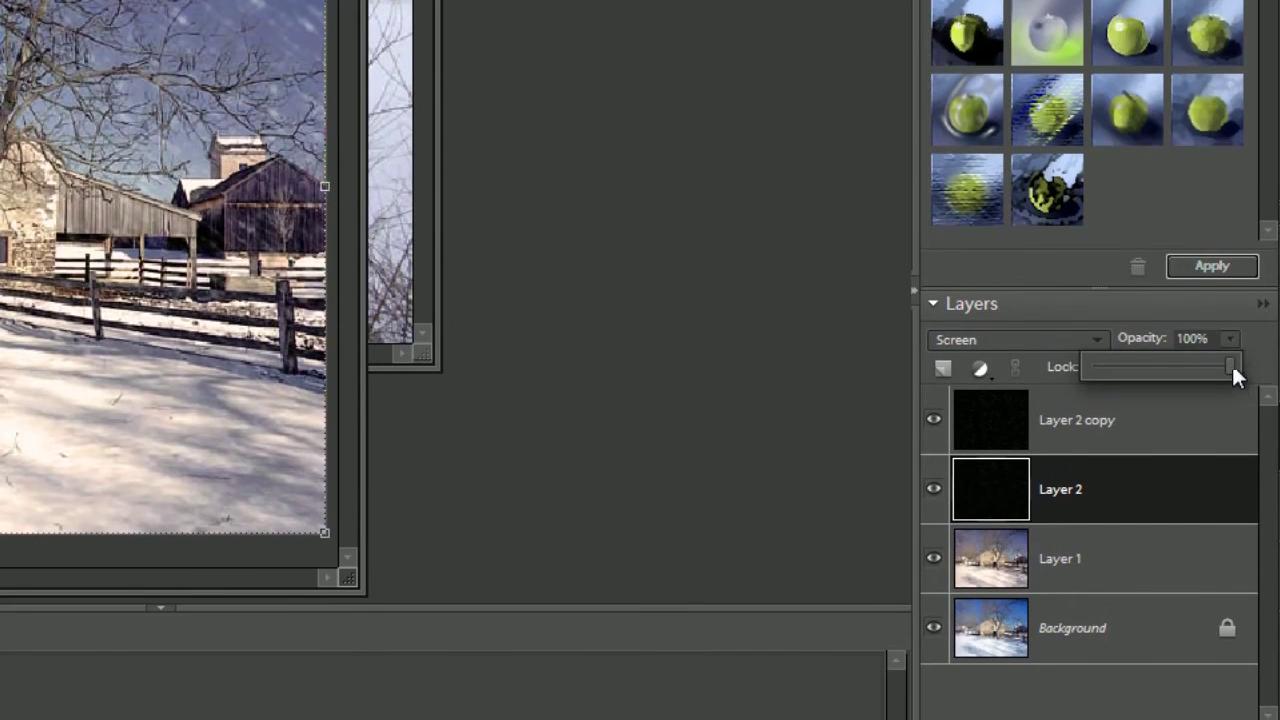
left_click_drag(1232, 361, 1200, 364)
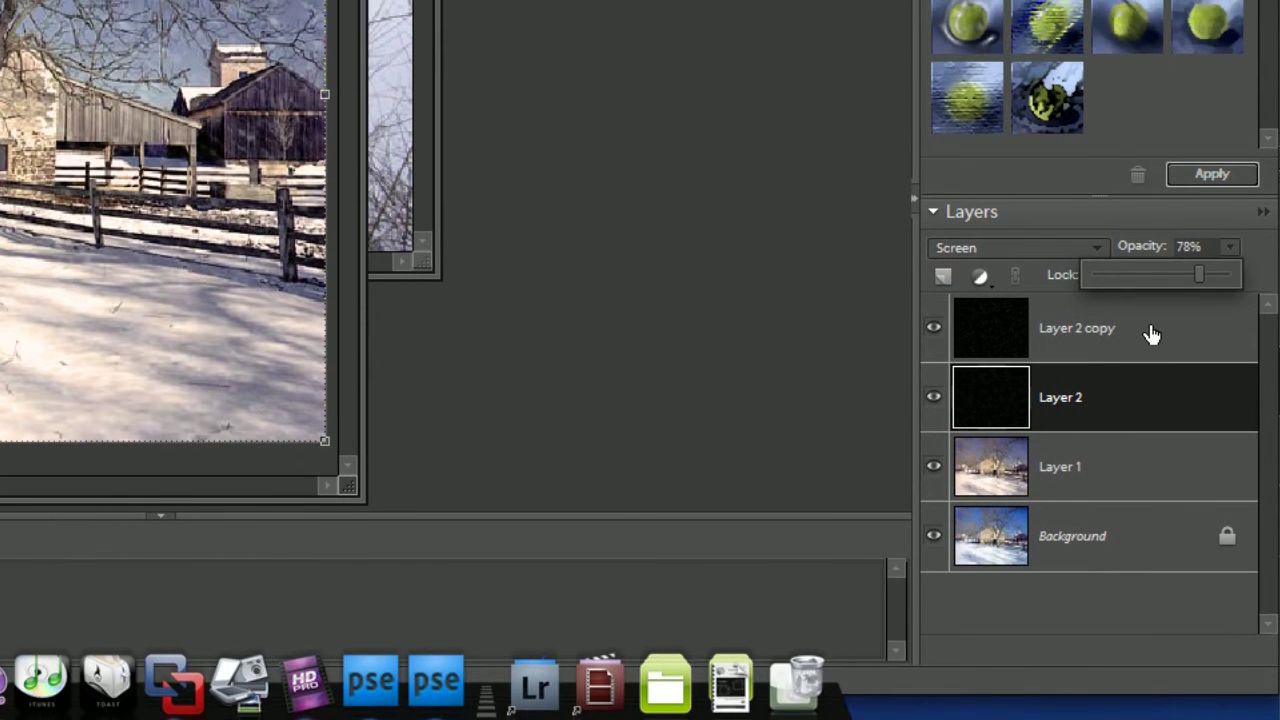
Lower Layer 2 copy's opacity to about 57%
left_click(1150, 322)
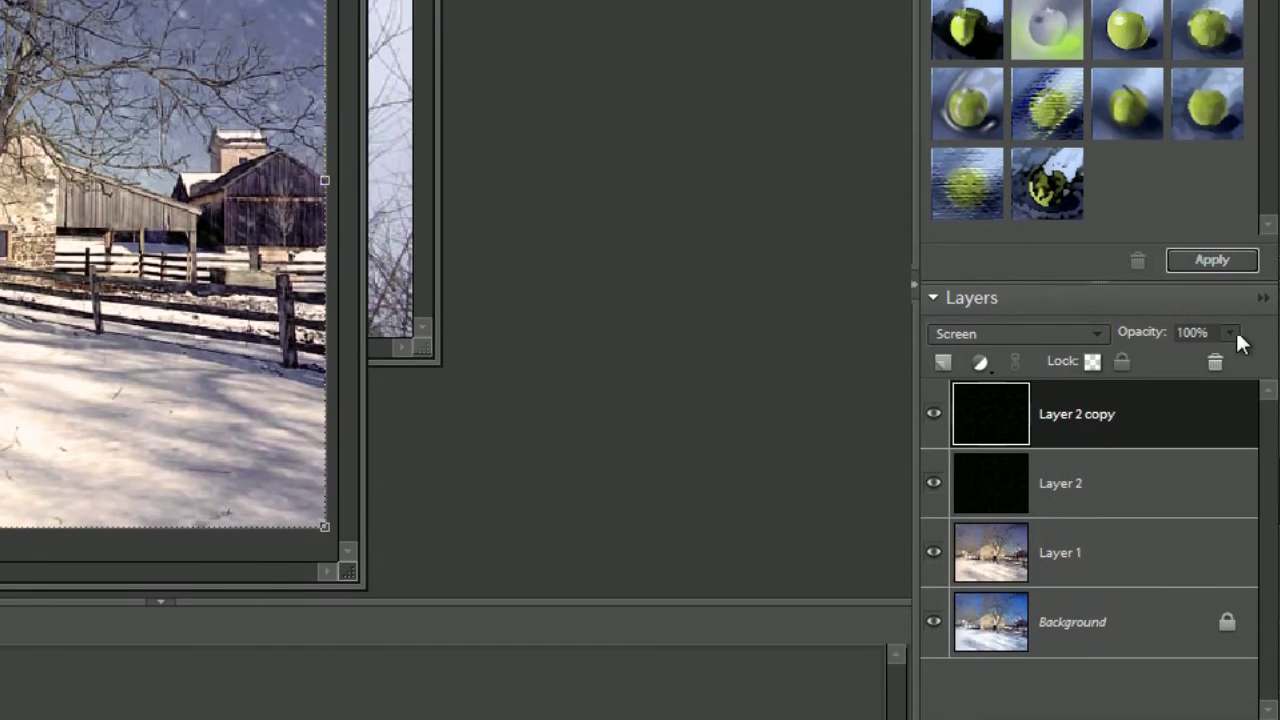
left_click(1233, 281)
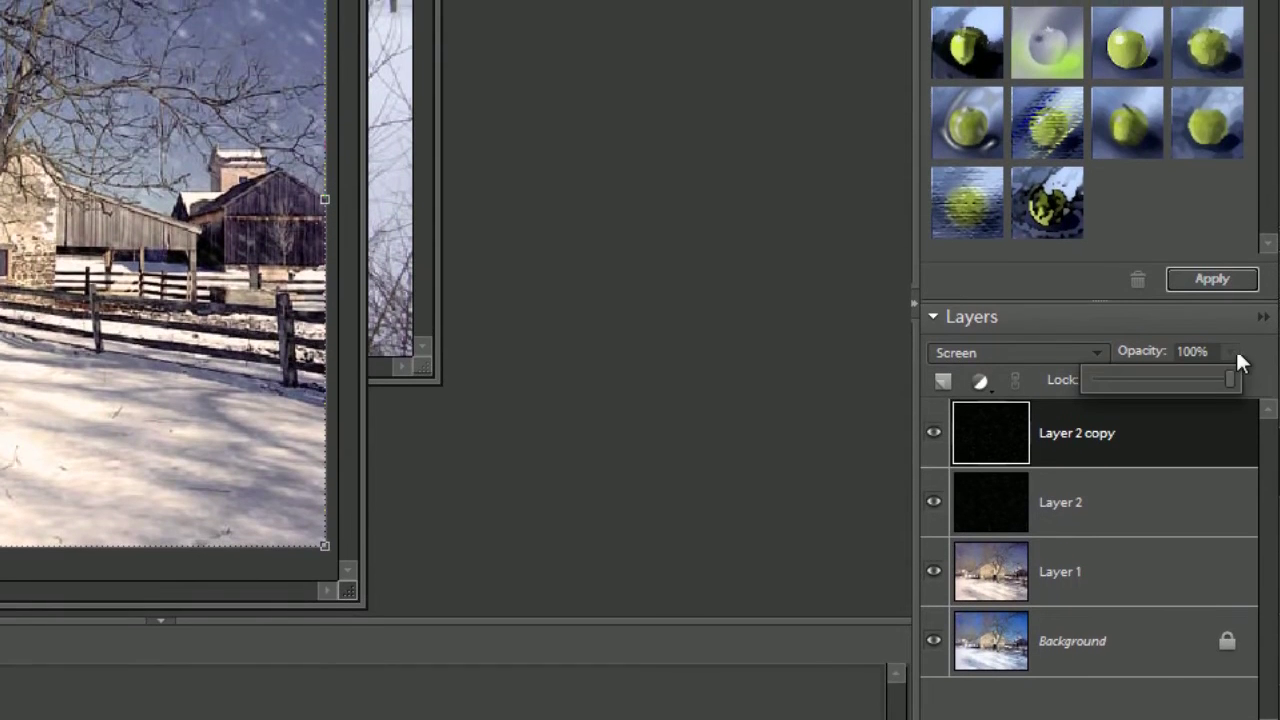
left_click_drag(1232, 378, 1170, 359)
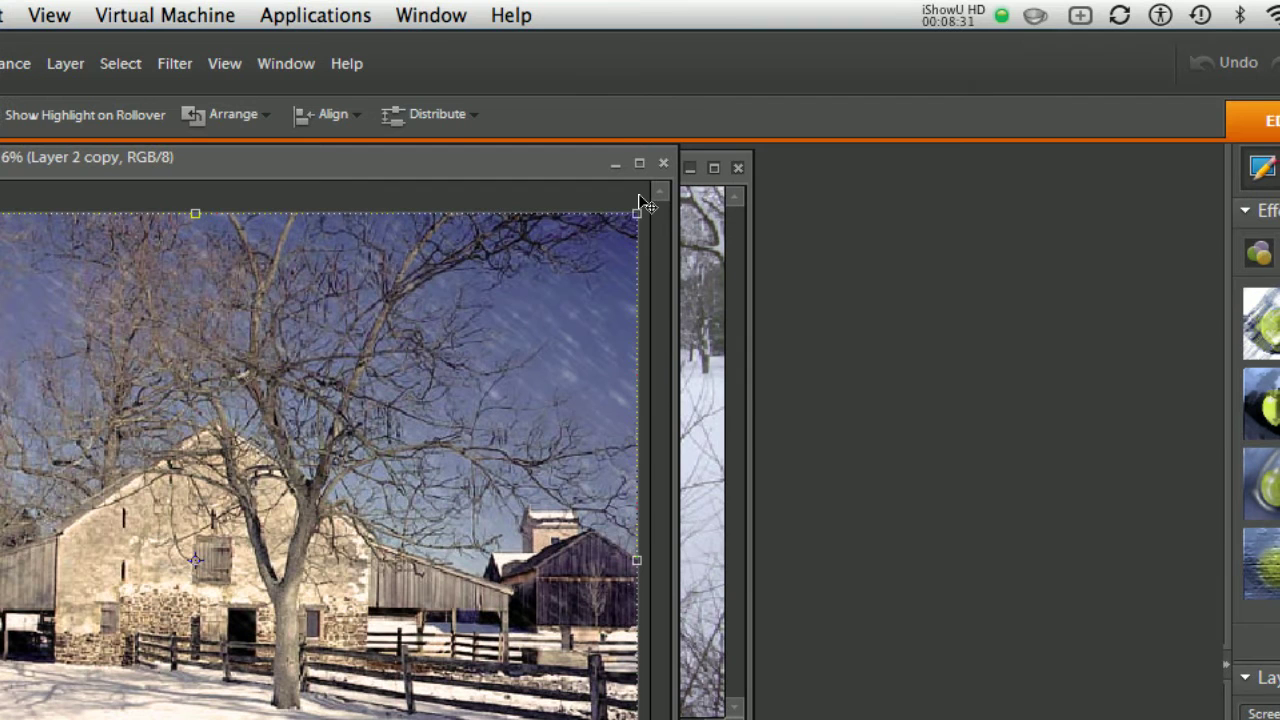
Rotate Layer 2 copy about 40° and scale it outward to cover the whole photo
left_click_drag(635, 202, 717, 463)
left_click_drag(641, 437, 660, 685)
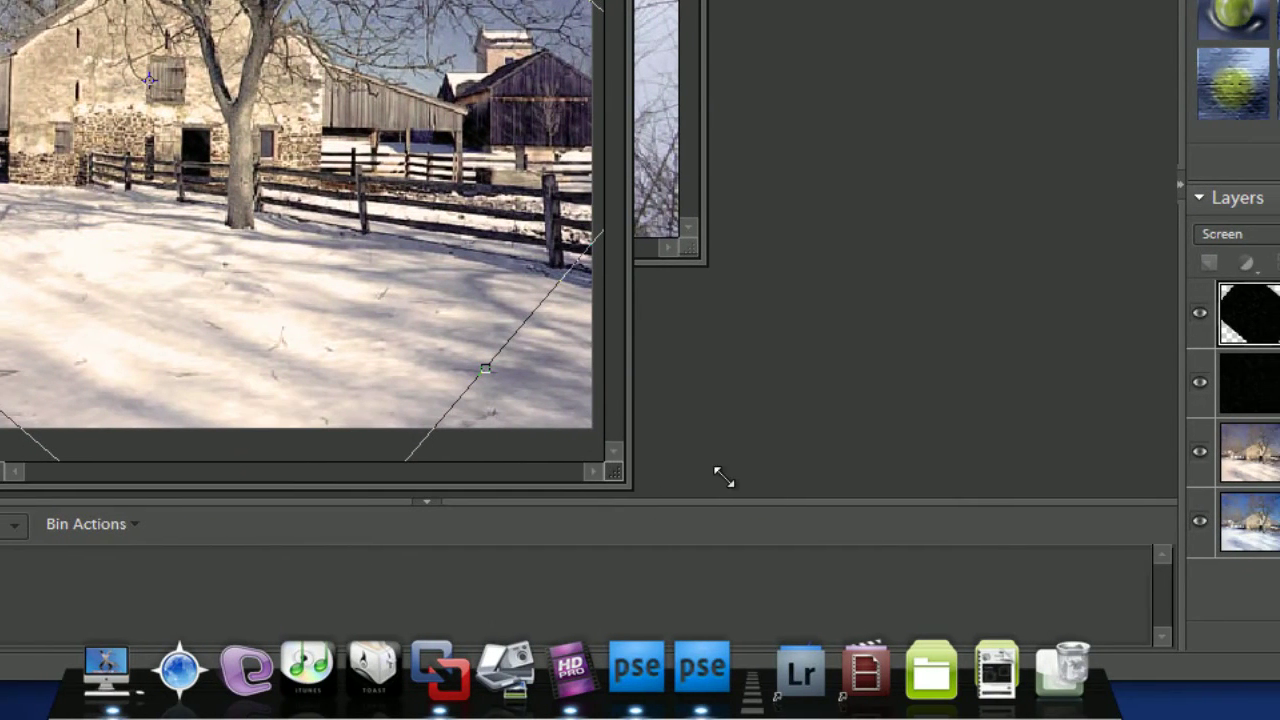
left_click_drag(723, 478, 1087, 485)
left_click_drag(818, 482, 826, 485)
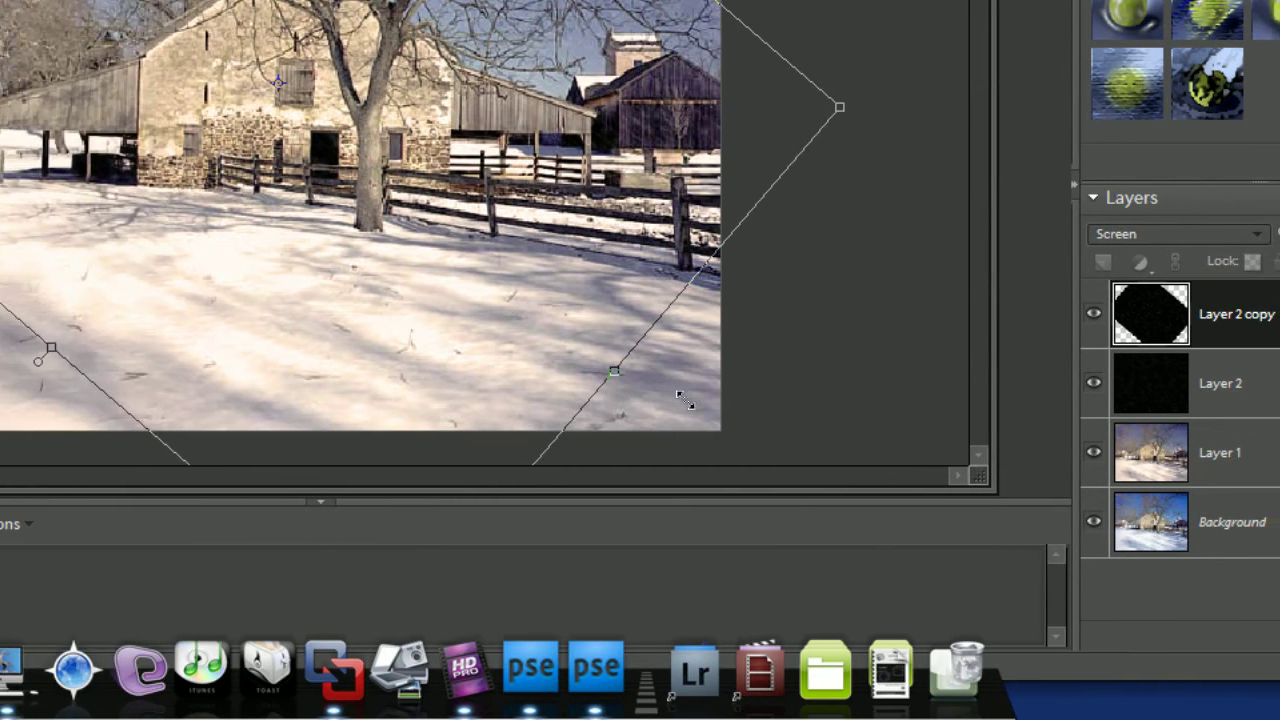
left_click_drag(684, 398, 736, 425)
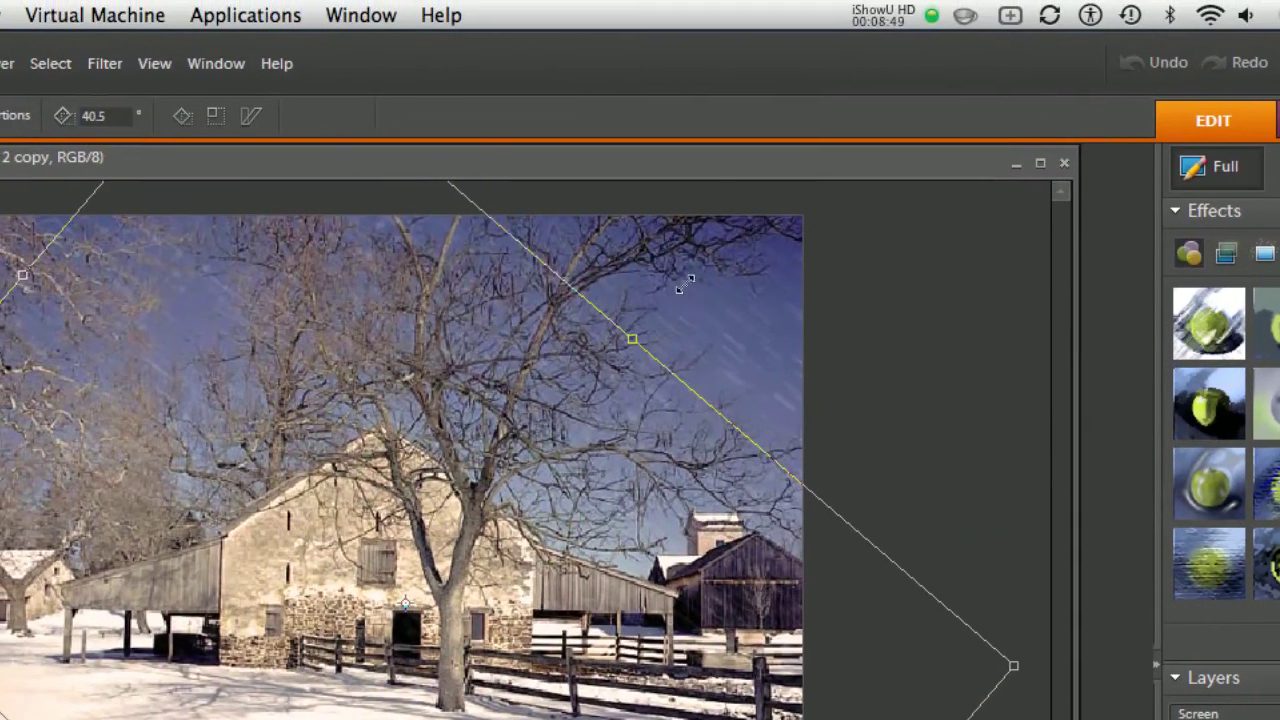
left_click_drag(684, 284, 648, 198)
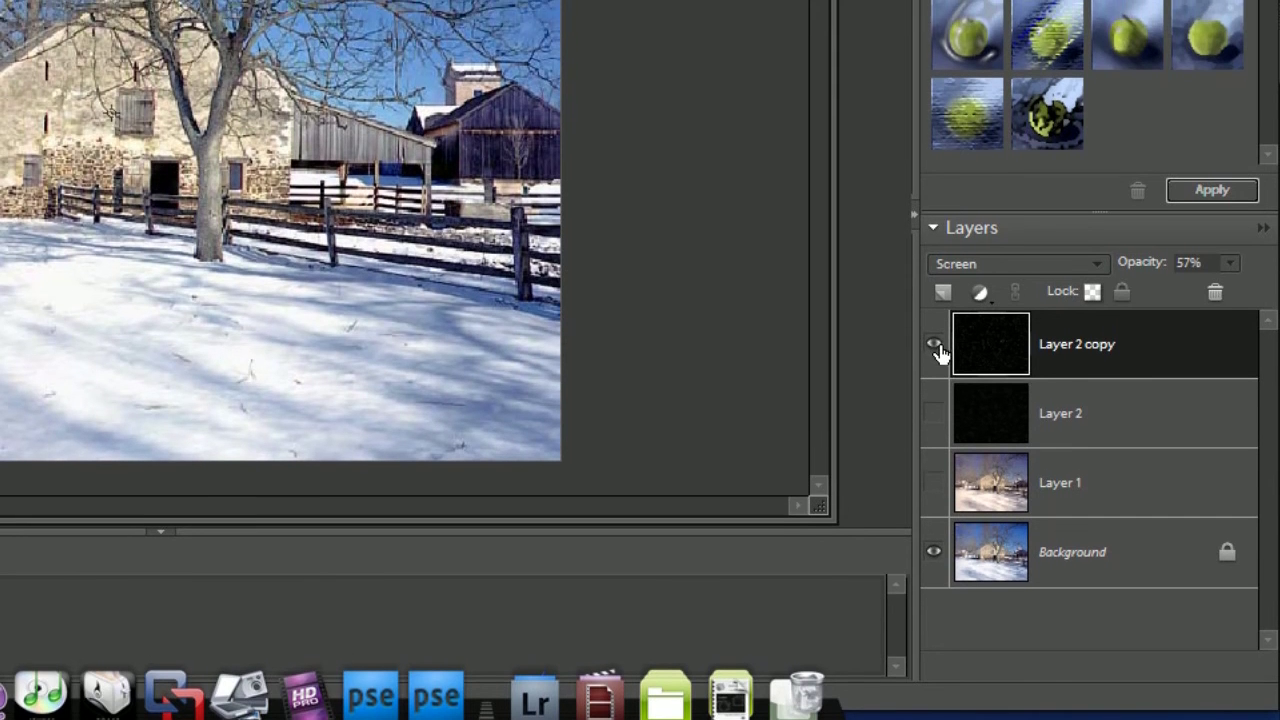
Turn off Layer 2 copy's visibility in the Layers panel
left_click(935, 314)
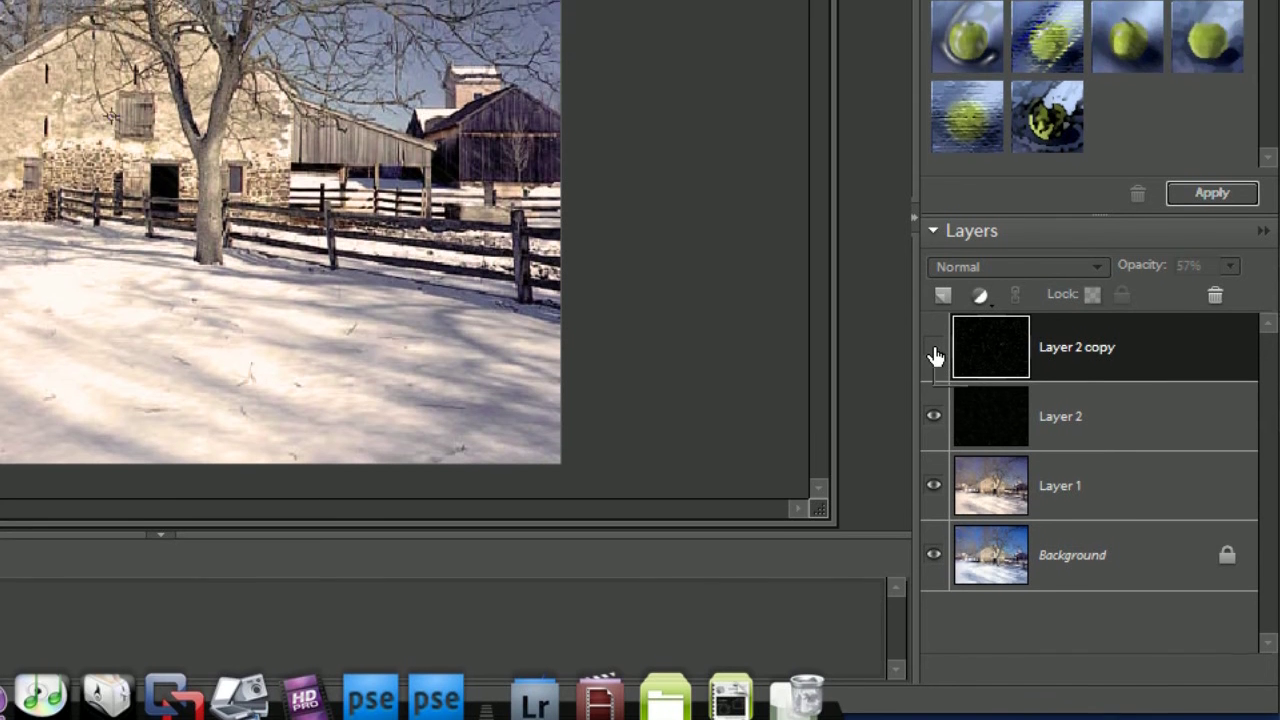
Turn Layer 2 copy's visibility back on, showing it in Screen at 57% over the barn
left_click(934, 314)
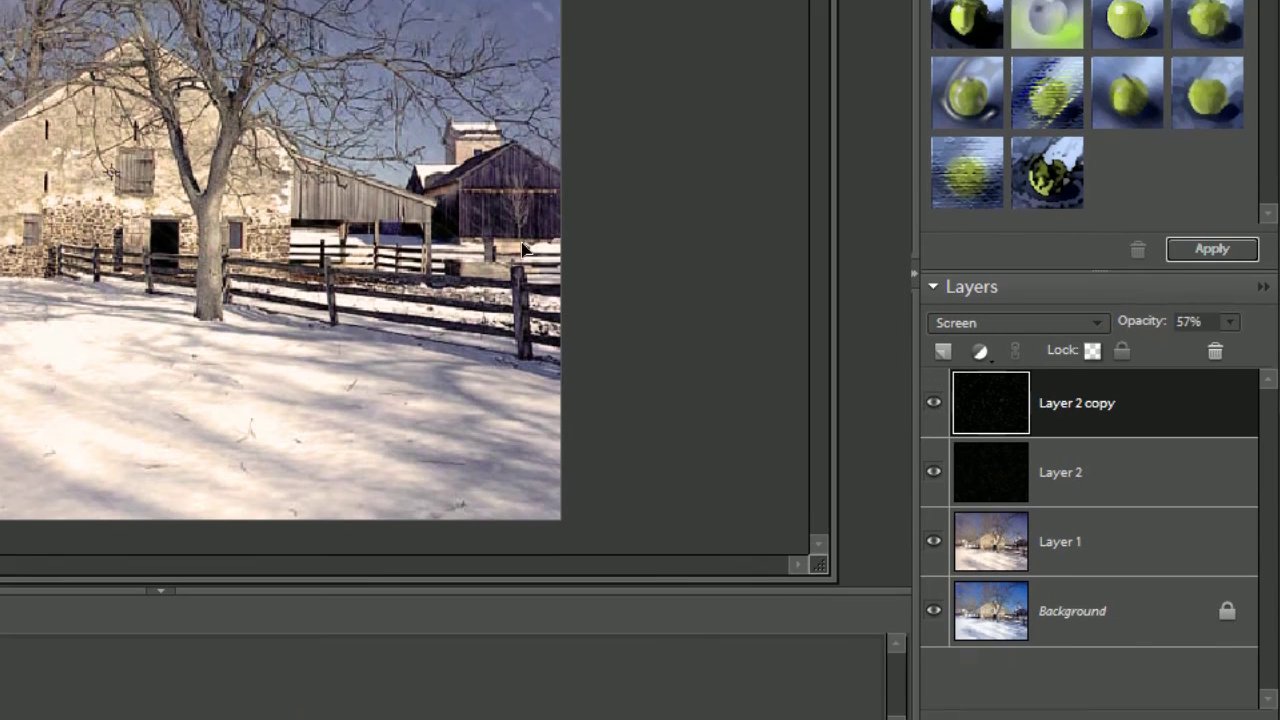